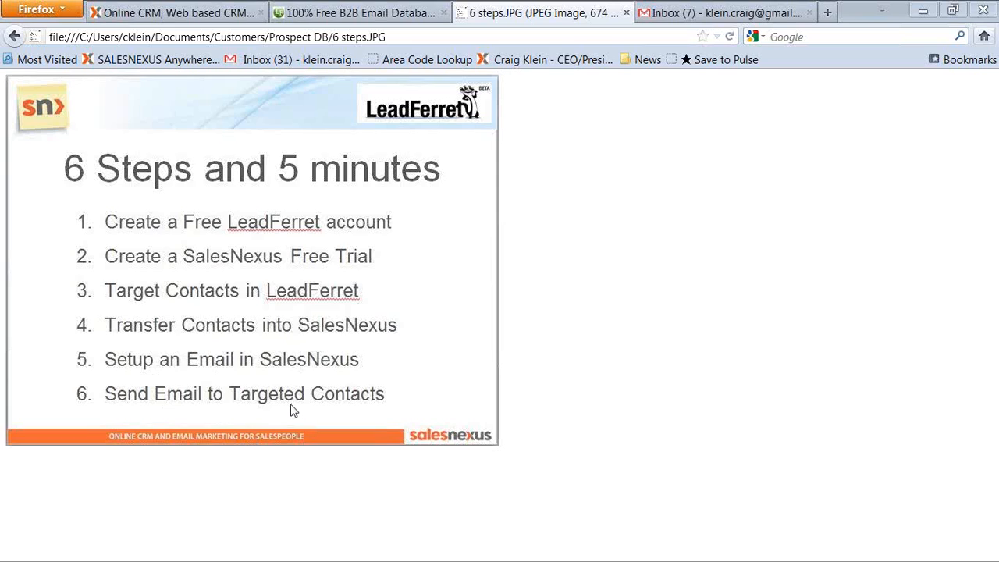
Switch to the LeadFerret tab and open the free account creation form.
left_click(361, 14)
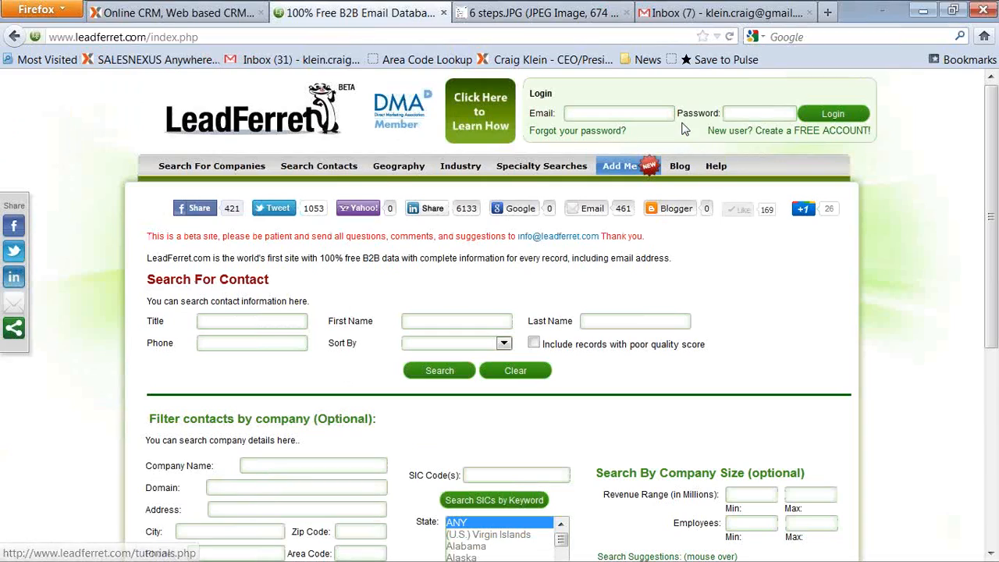
left_click(806, 132)
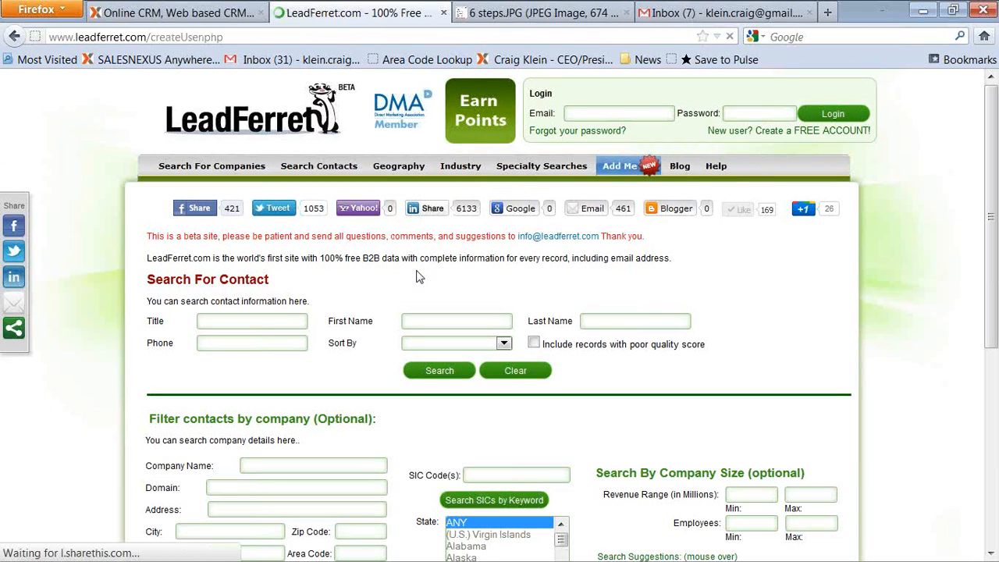
scroll(437, 310, "down", 4)
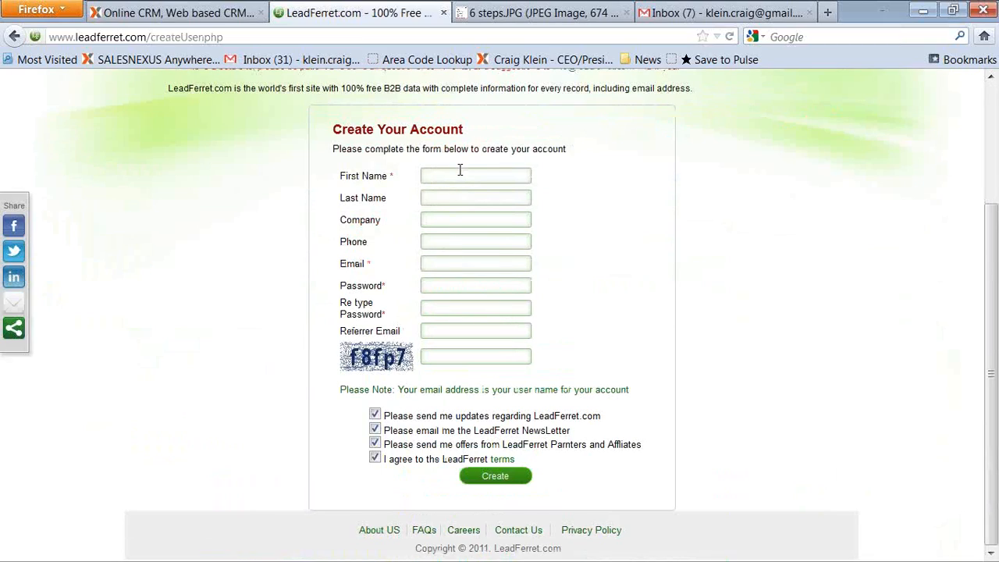
scroll(460, 171, "up", 4)
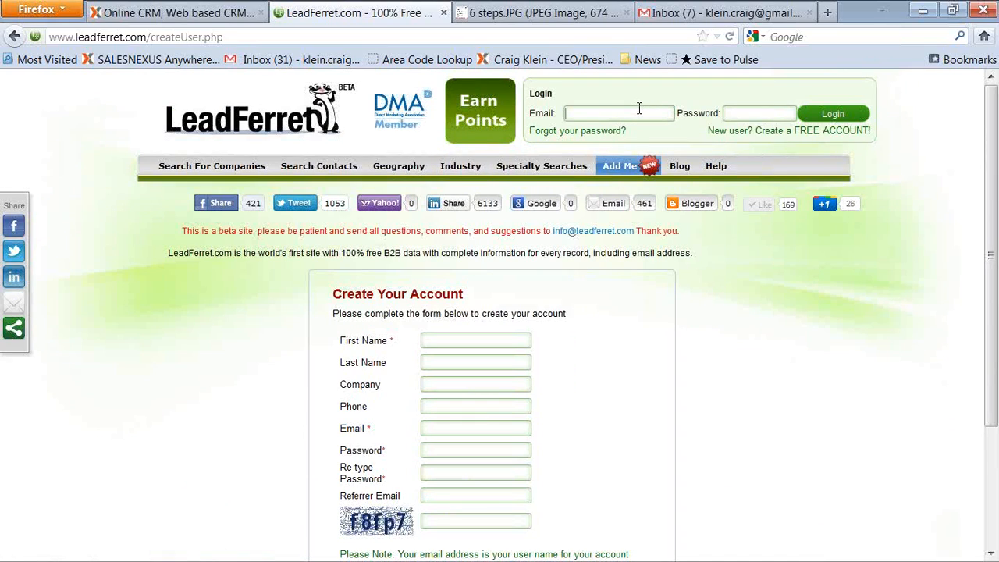
Log in to LeadFerret with the saved account e-mail and password.
key("Down")
key("Return")
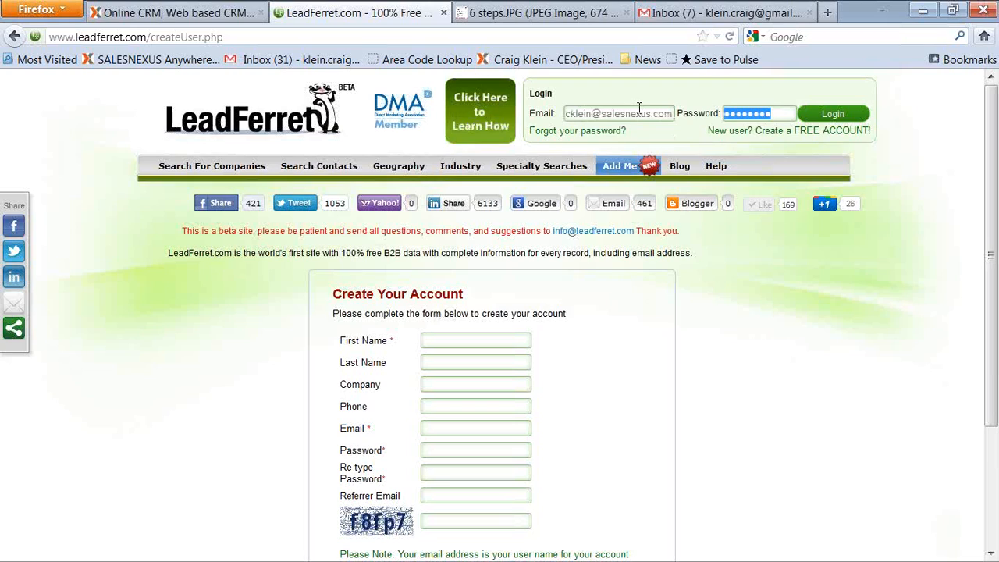
left_click(833, 117)
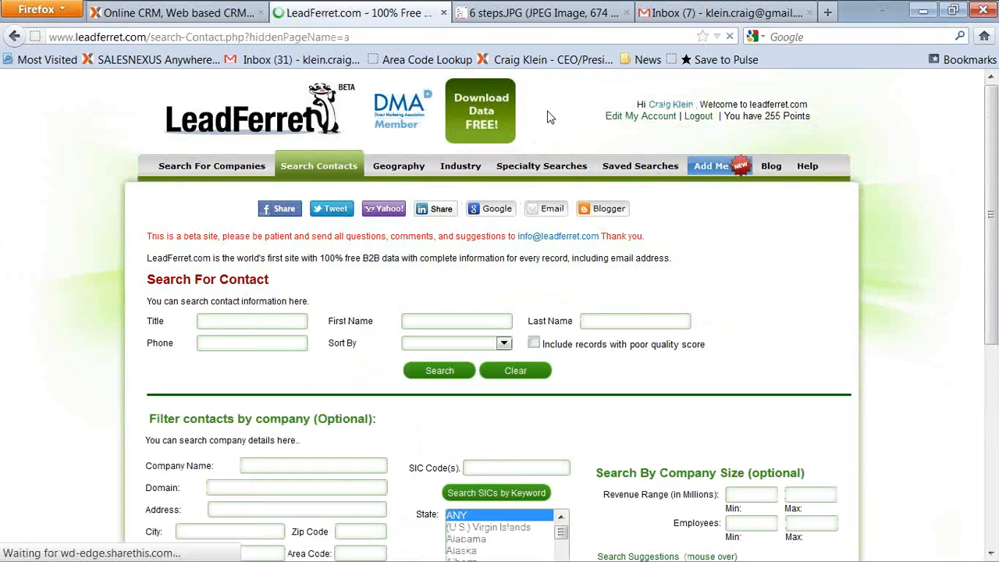
Open the SalesNexus free trial page, then return to the LeadFerret tab.
left_click(197, 15)
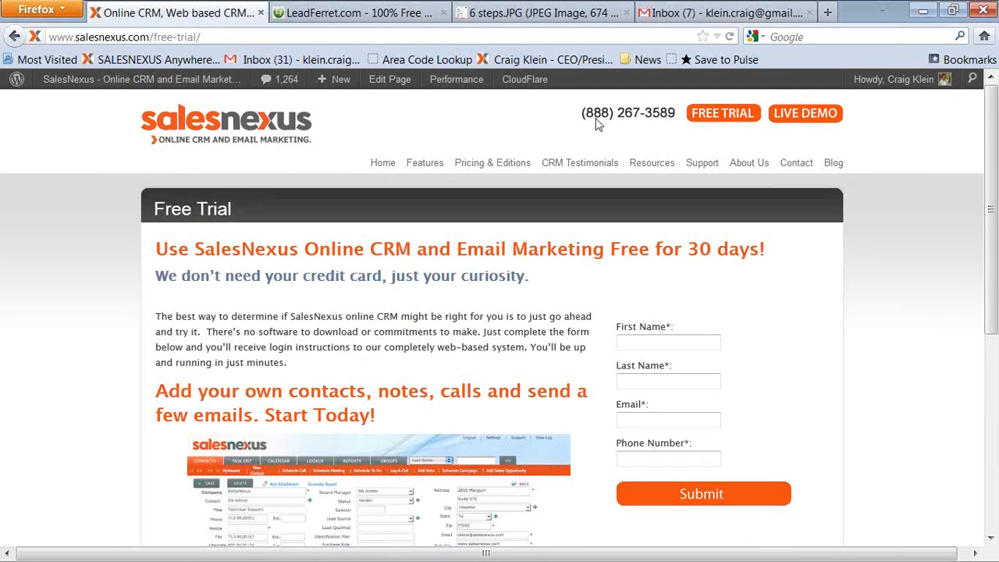
left_click(719, 117)
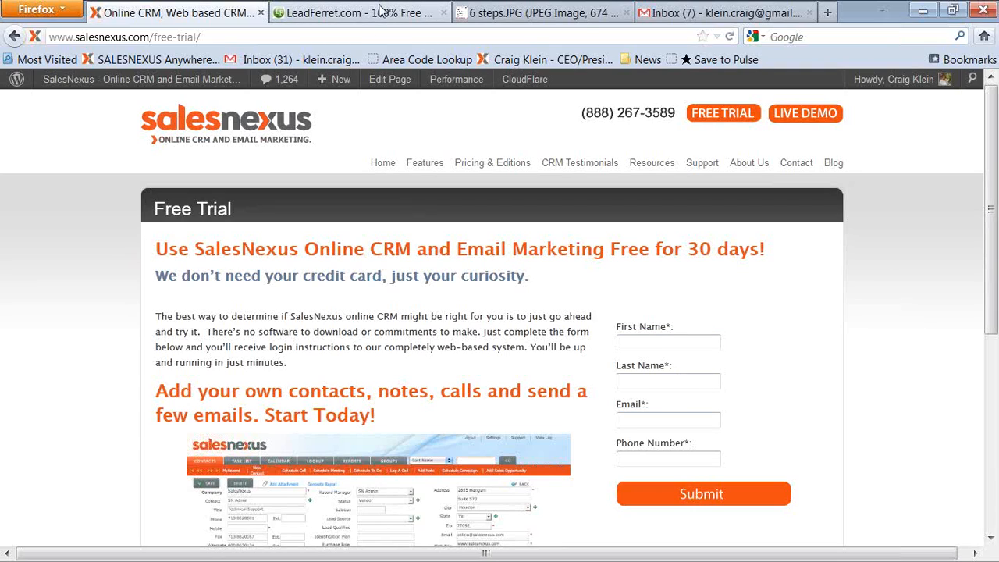
left_click(344, 13)
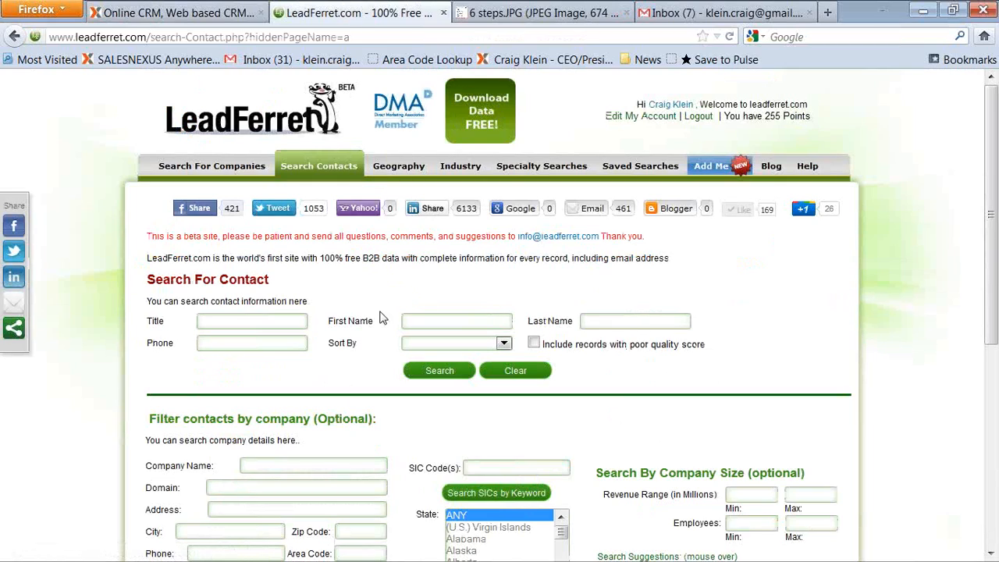
Enter vice president of sales as the contact title to search for.
left_click(253, 322)
type("vice preside")
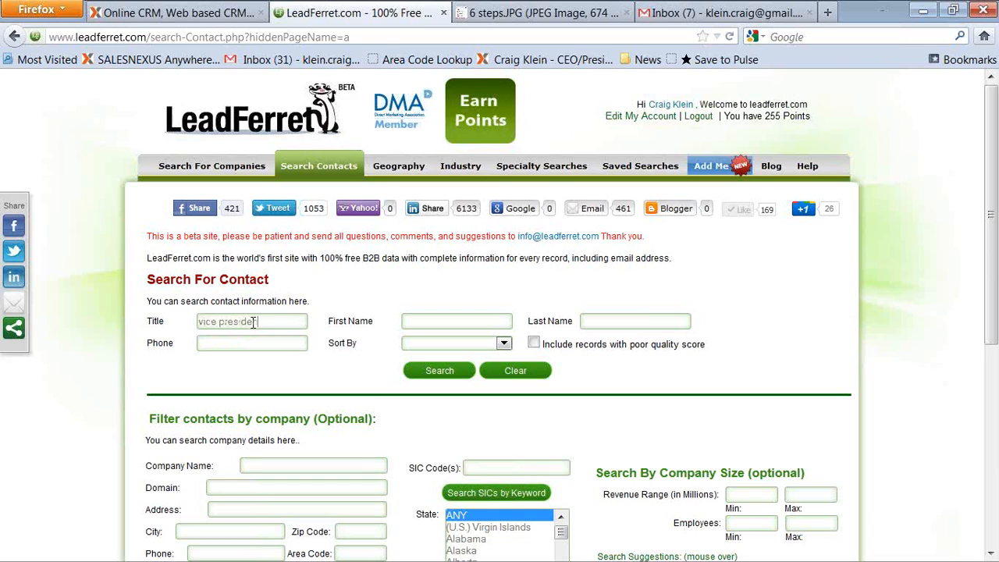
type("nt pf sales")
Filter the contact search by company state Texas.
scroll(429, 375, "down", 3)
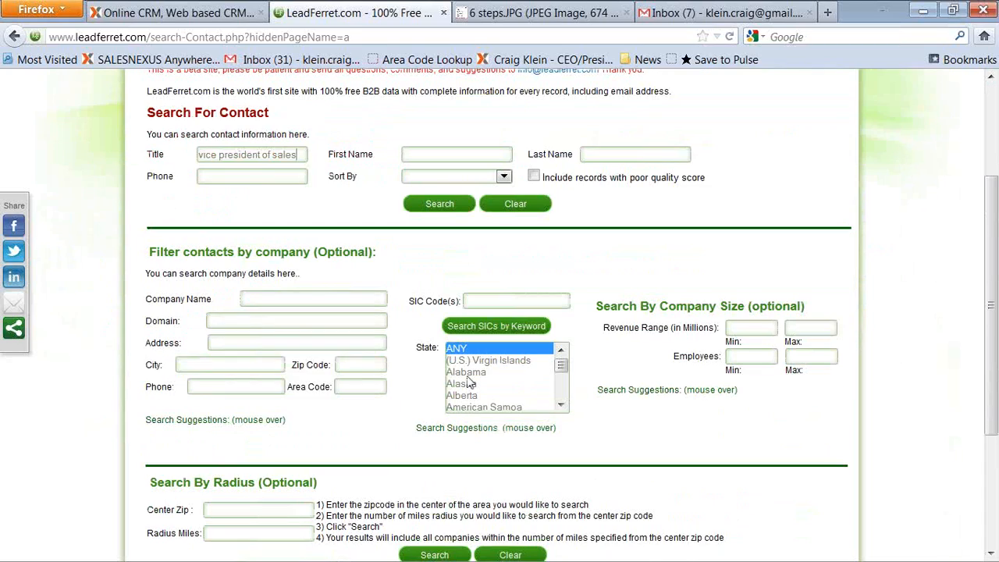
left_click_drag(565, 372, 560, 396)
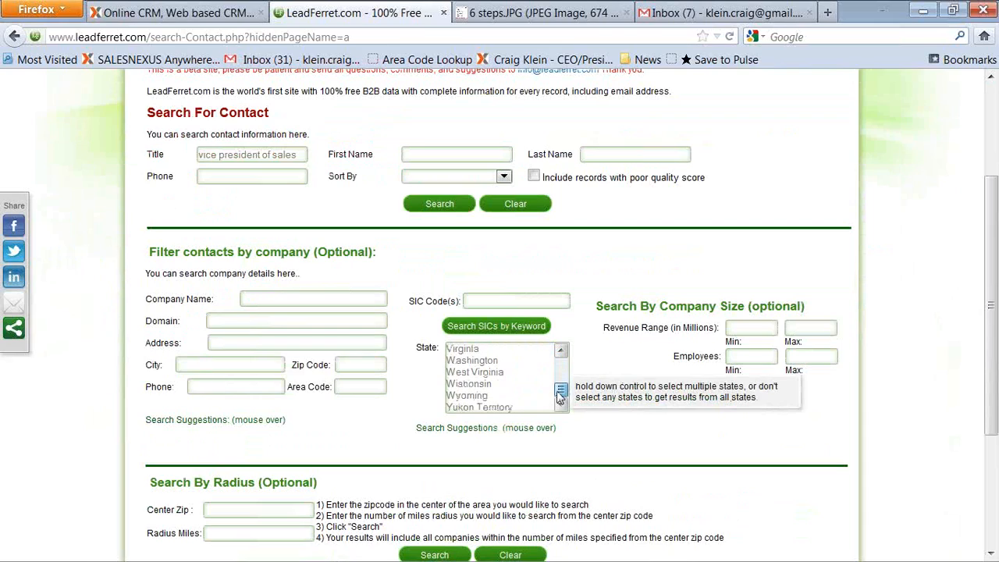
left_click(561, 352)
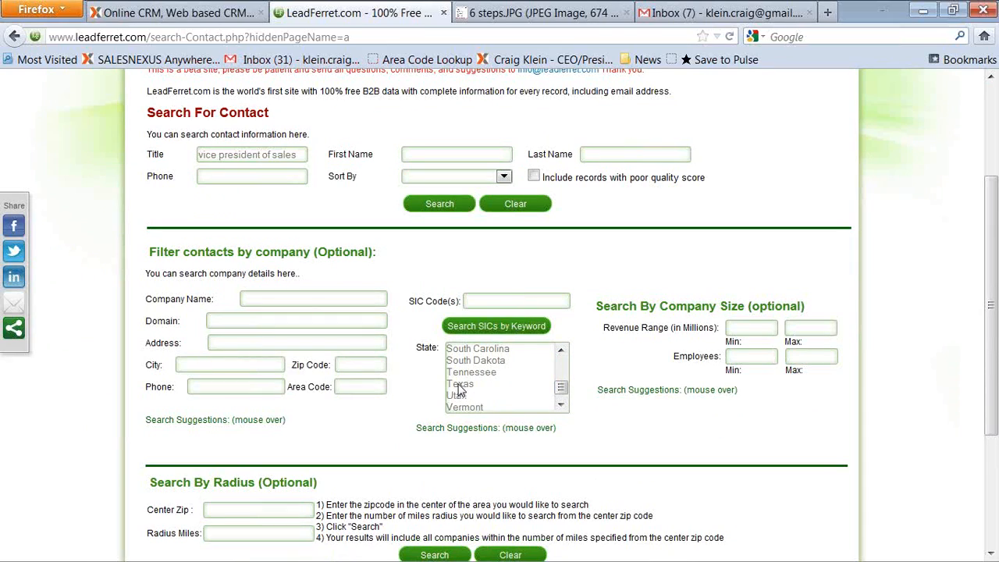
left_click(460, 383)
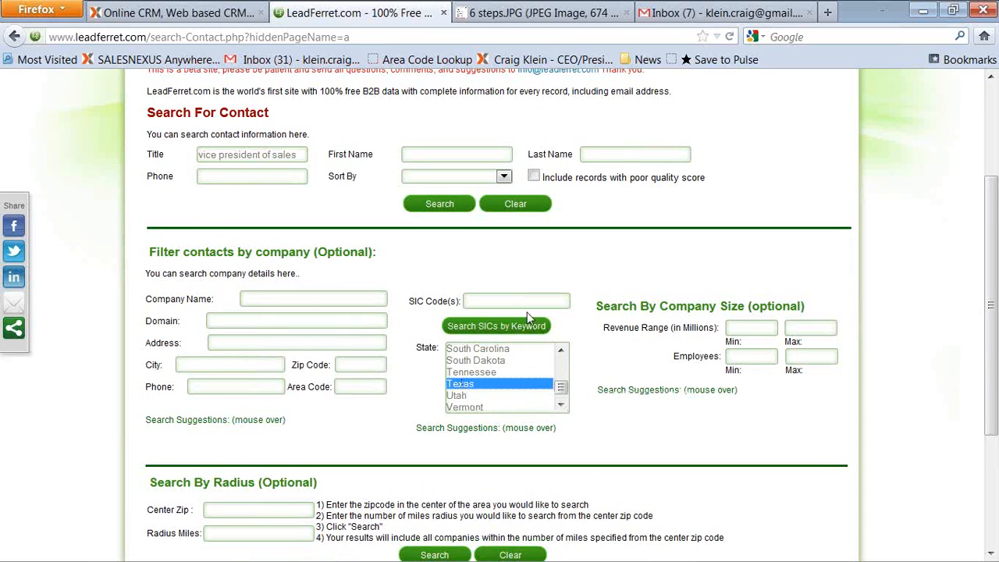
Set the minimum revenue range to 250 million and run the contact search.
left_click(763, 328)
type("250")
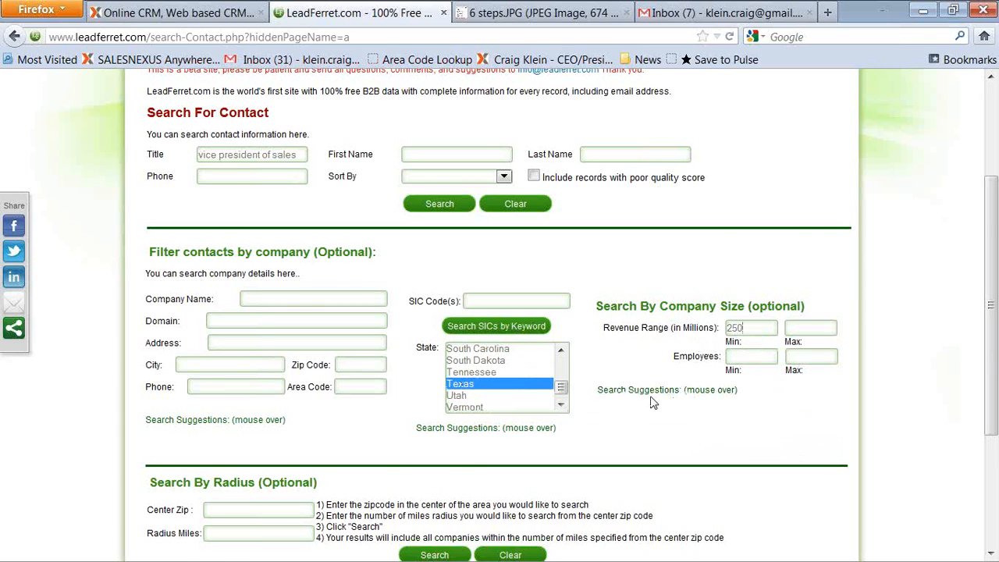
scroll(653, 402, "down", 4)
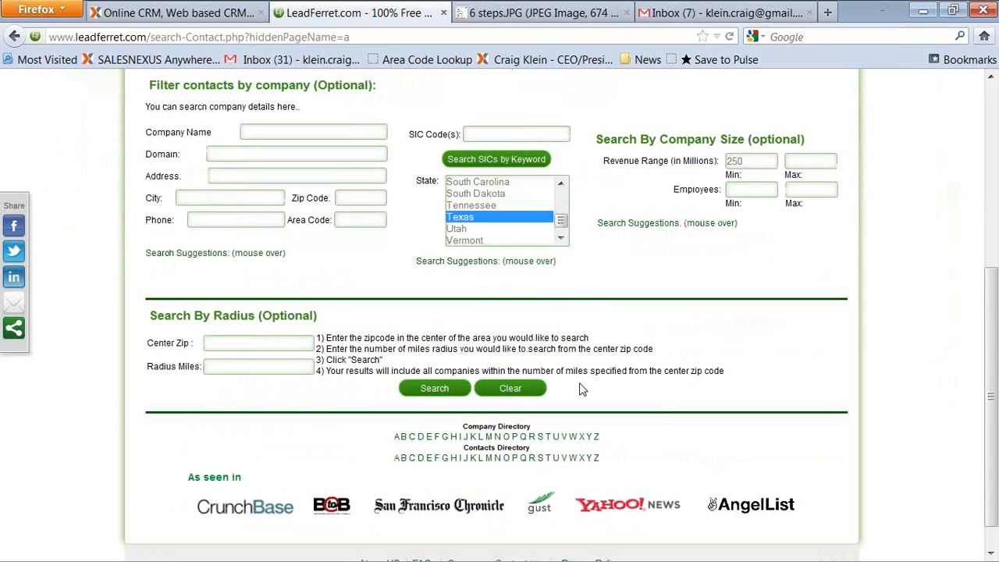
left_click(434, 389)
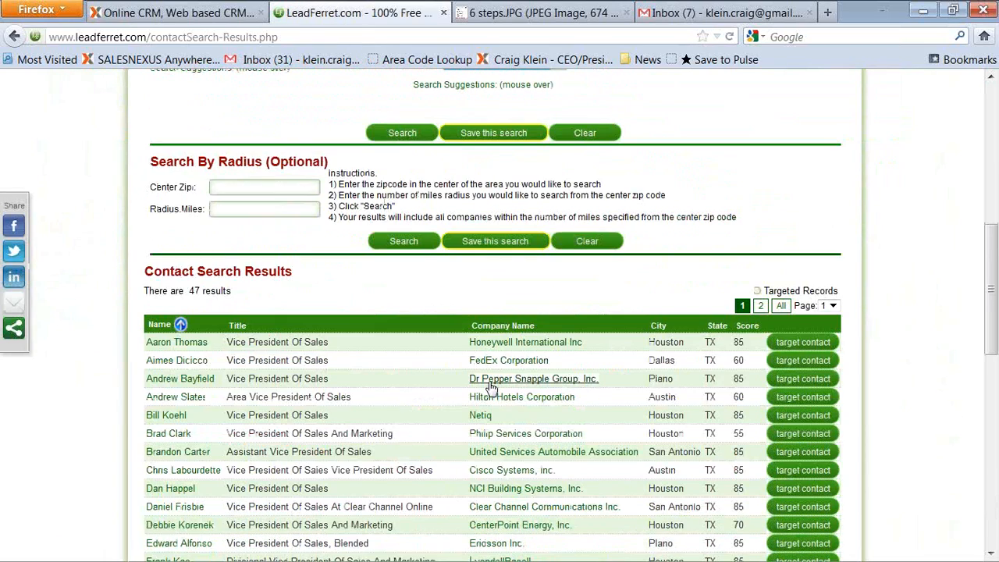
Target the contacts at Brookshire Grocery Company, Ennis Inc., Ericsson Inc., Wolters Kluwer, AIF VI Euro Holdings and The Container Store.
scroll(490, 386, "down", 15)
scroll(490, 386, "up", 8)
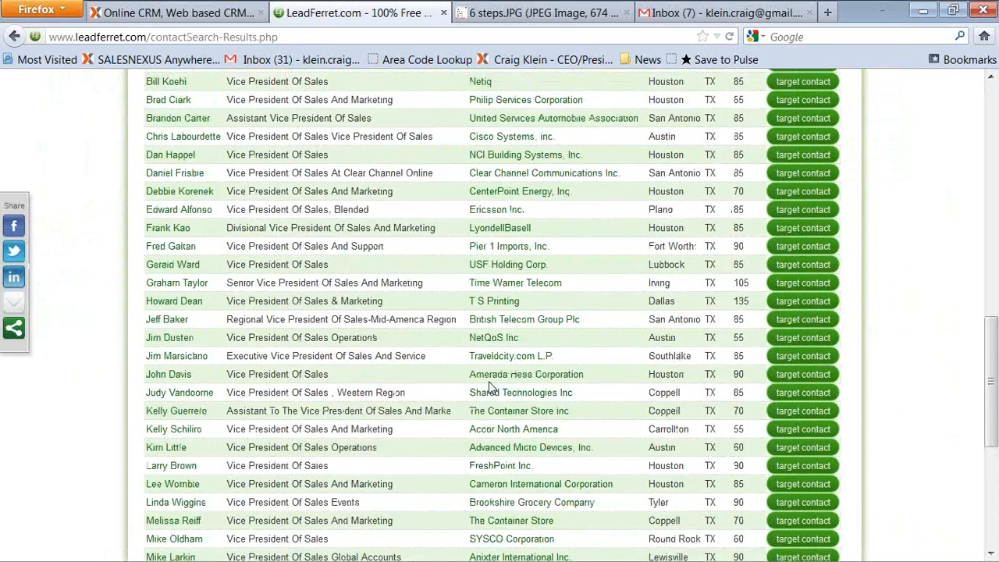
scroll(490, 386, "up", 3)
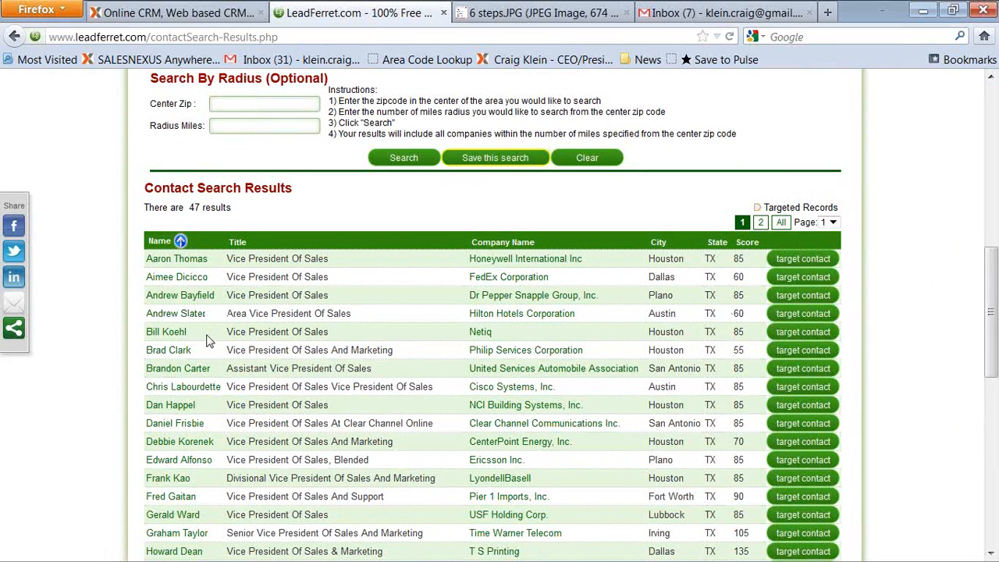
scroll(408, 335, "down", 8)
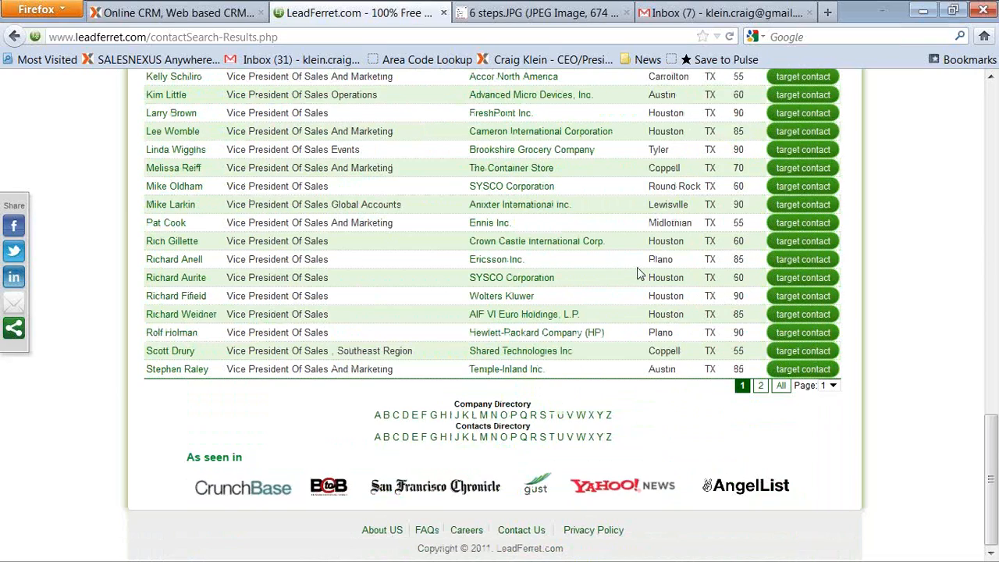
left_click(813, 153)
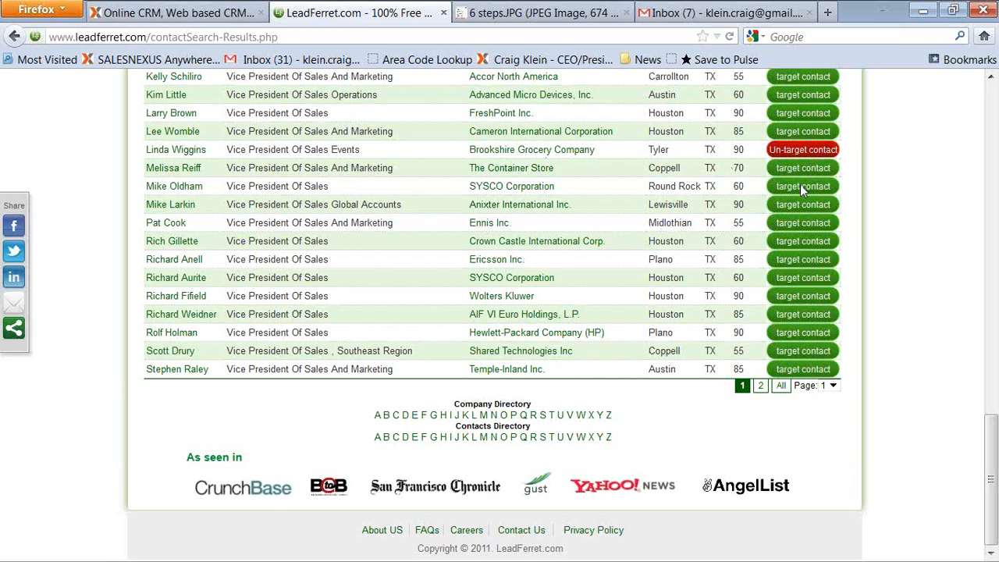
left_click(806, 226)
left_click(806, 258)
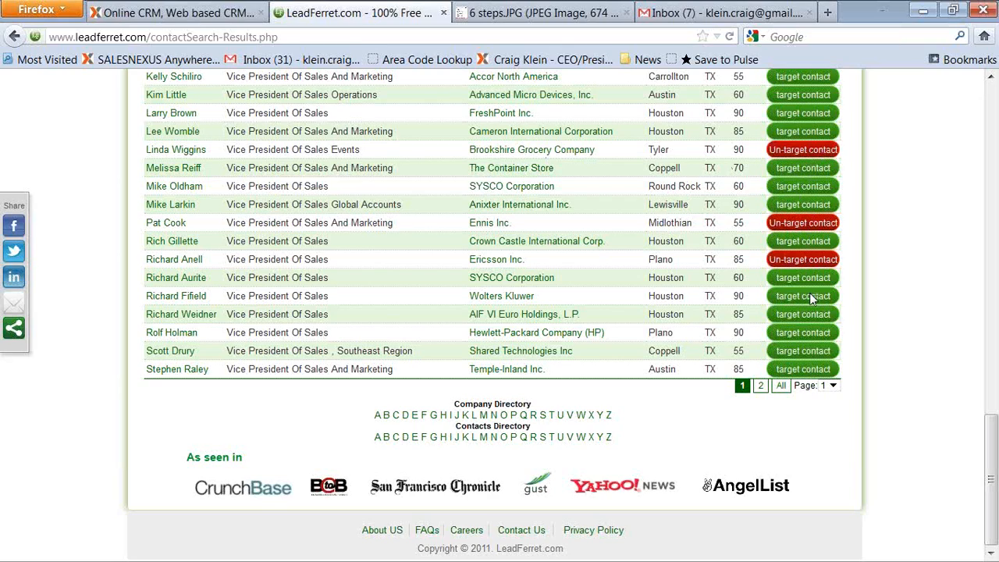
left_click(809, 297)
left_click(816, 316)
left_click(808, 172)
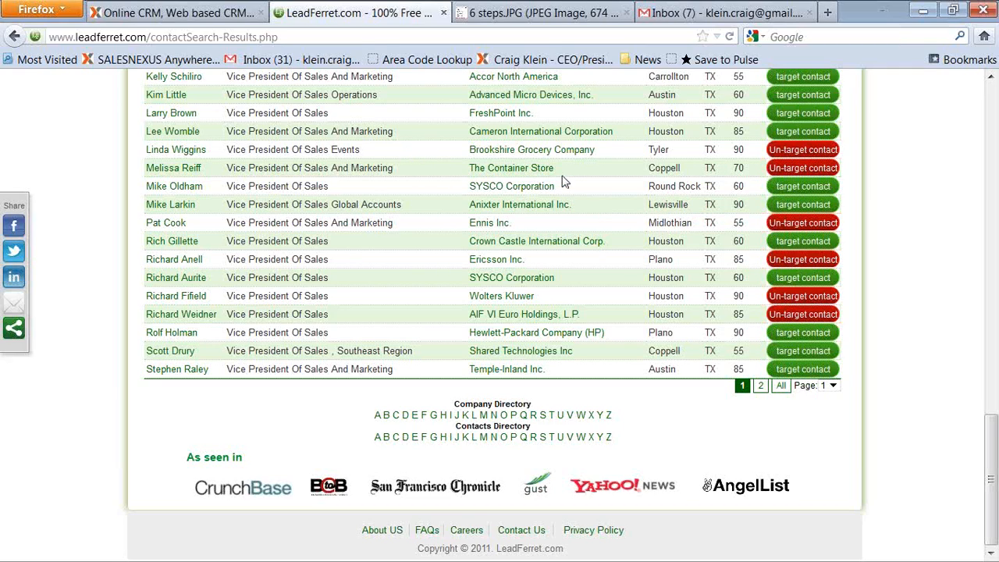
Open Saved Searches and review the list of targeted contacts.
scroll(565, 181, "up", 10)
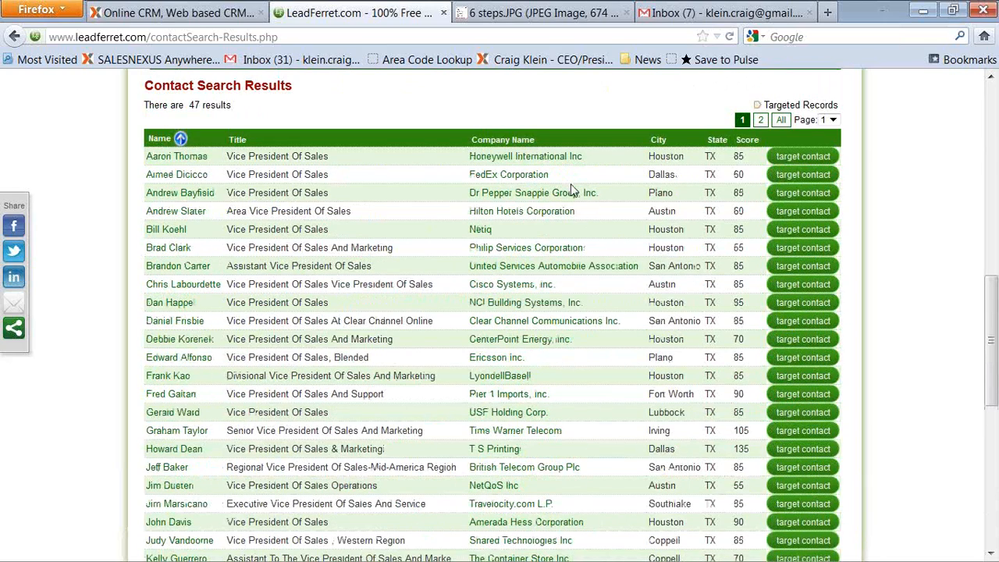
scroll(572, 186, "up", 6)
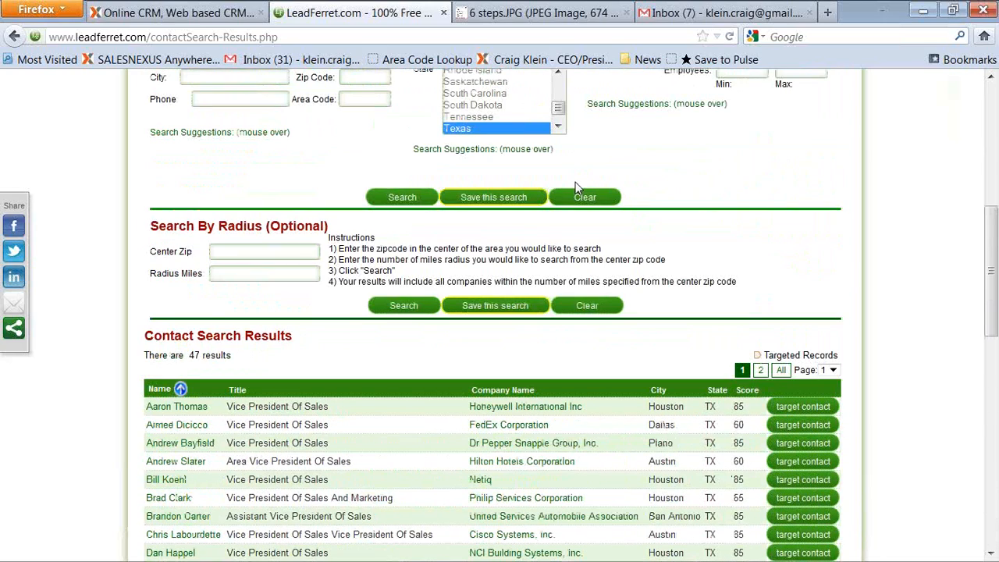
scroll(620, 207, "up", 2)
scroll(620, 207, "up", 7)
left_click(644, 150)
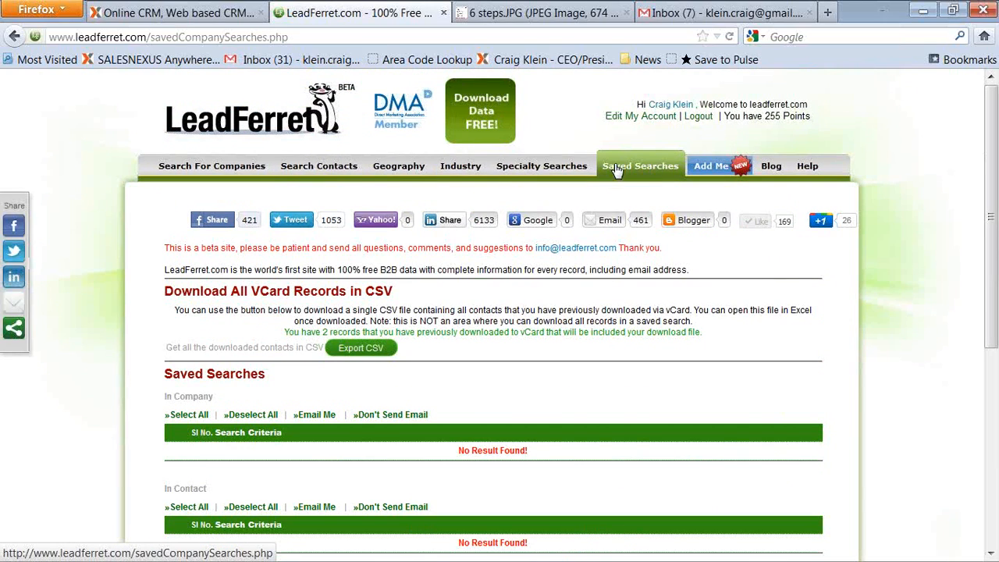
scroll(608, 183, "down", 5)
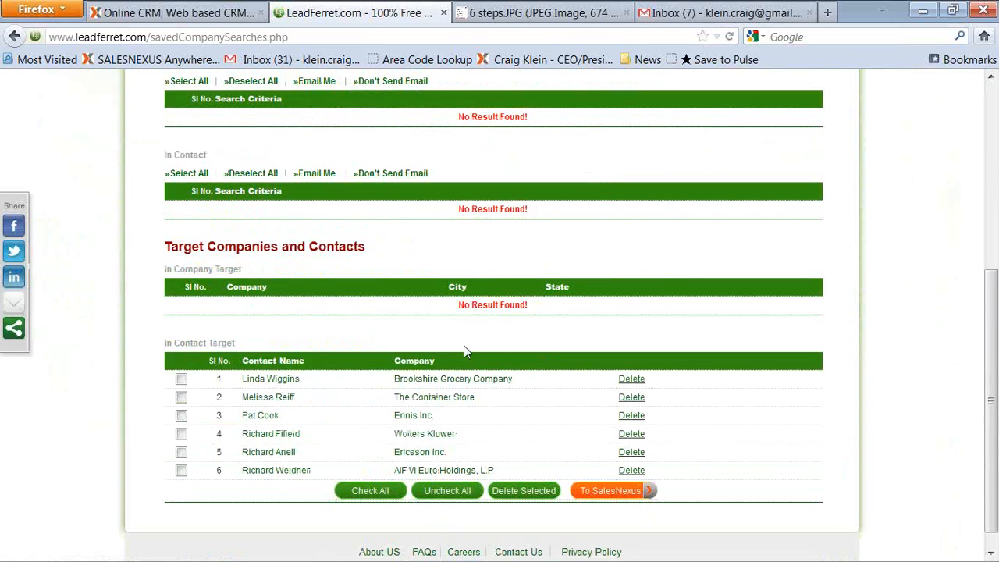
scroll(464, 352, "down", 1)
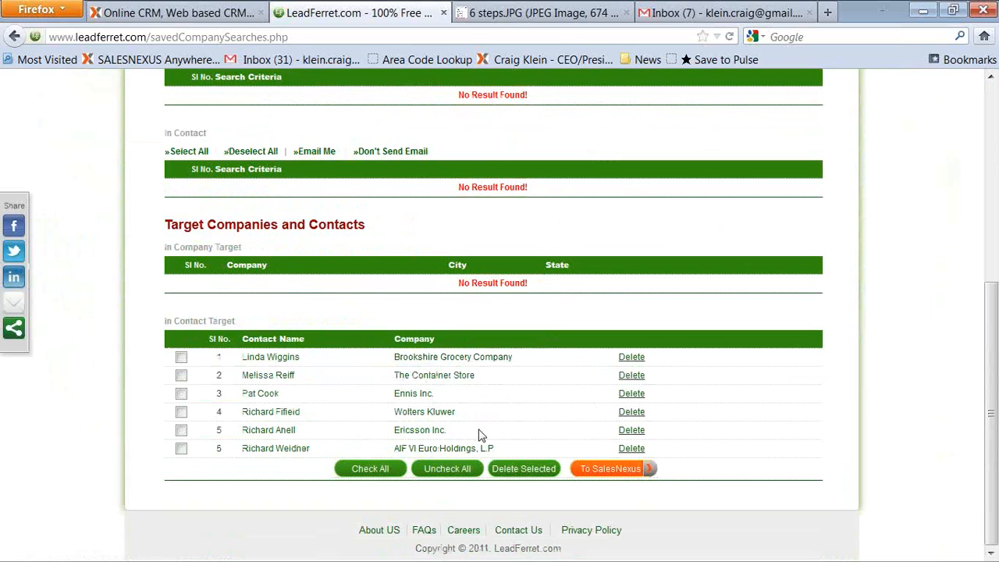
Select all targeted contacts except the Ericsson one and send them to SalesNexus.
left_click(617, 469)
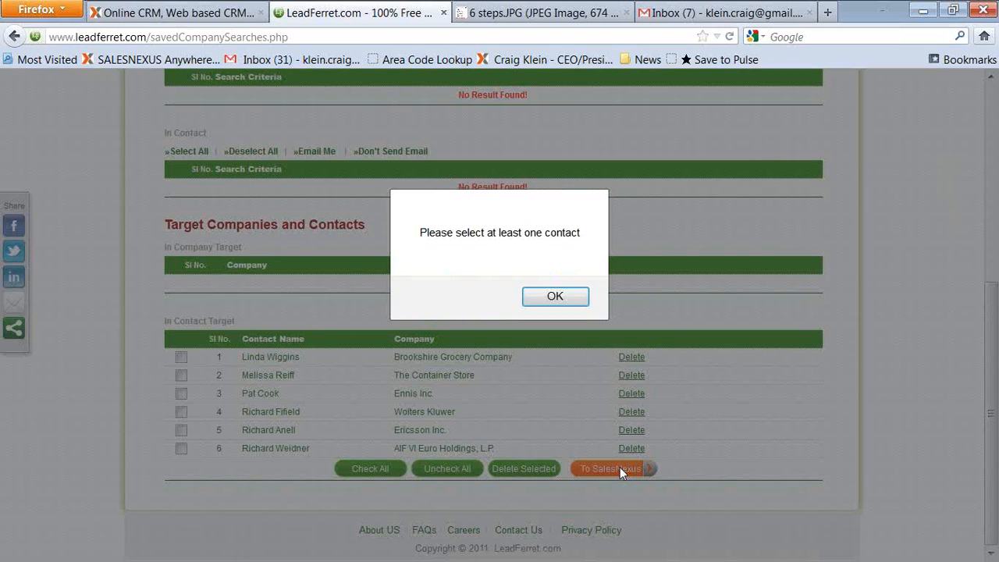
left_click(565, 303)
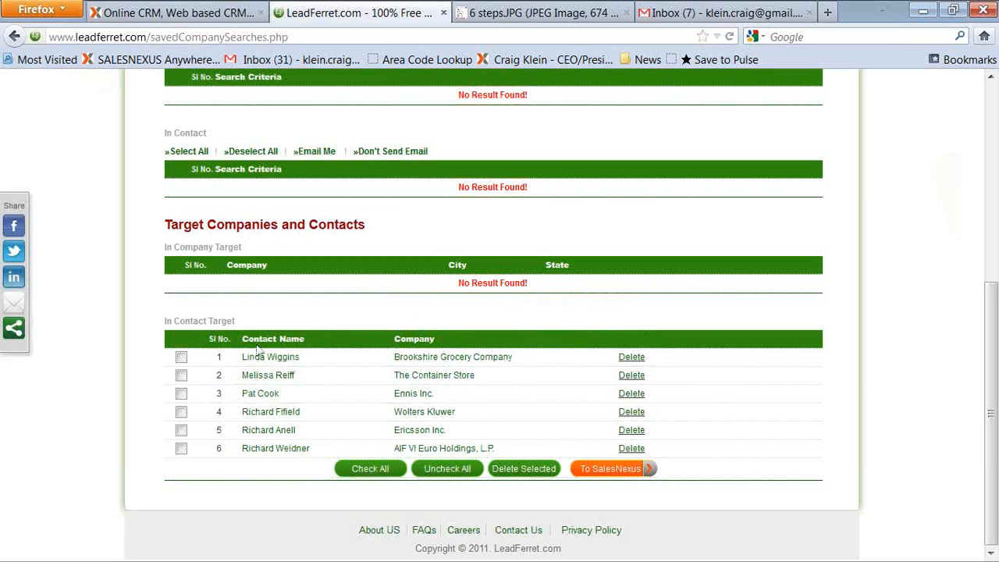
left_click(181, 359)
left_click(181, 375)
left_click(181, 393)
left_click(181, 412)
left_click(181, 448)
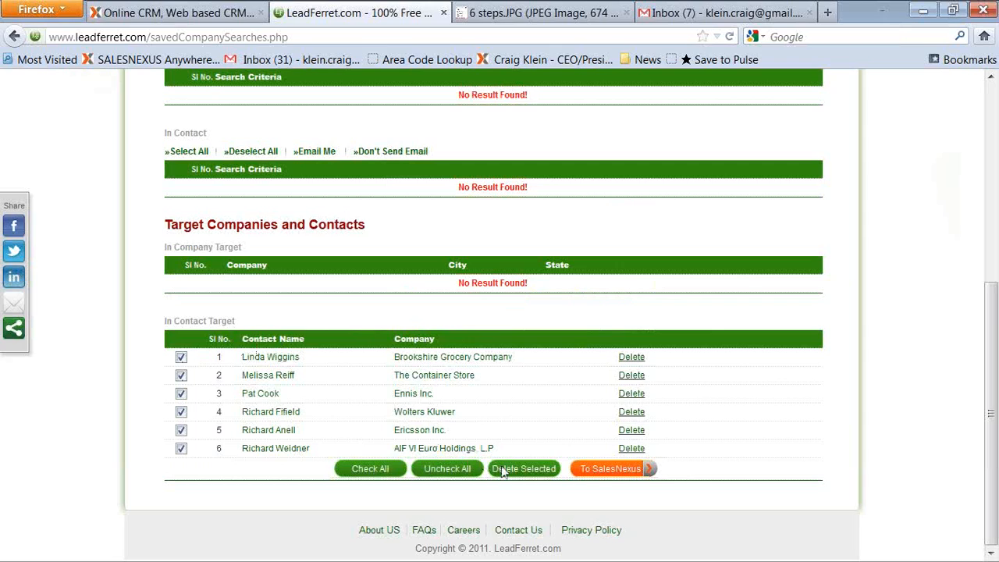
left_click(614, 469)
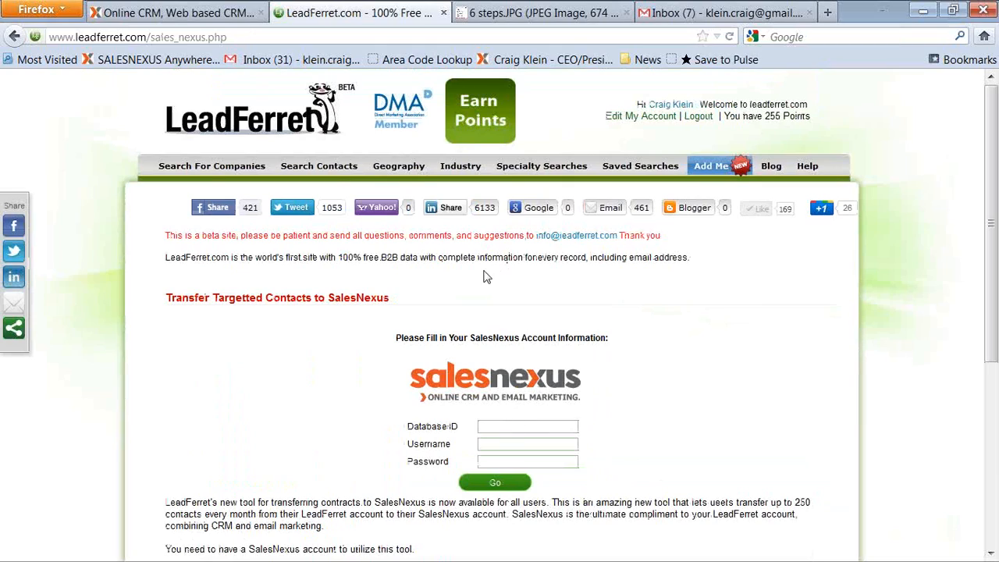
Copy the database ID from the SalesNexus logon e-mail in Gmail and return to the LeadFerret tab.
left_click(731, 17)
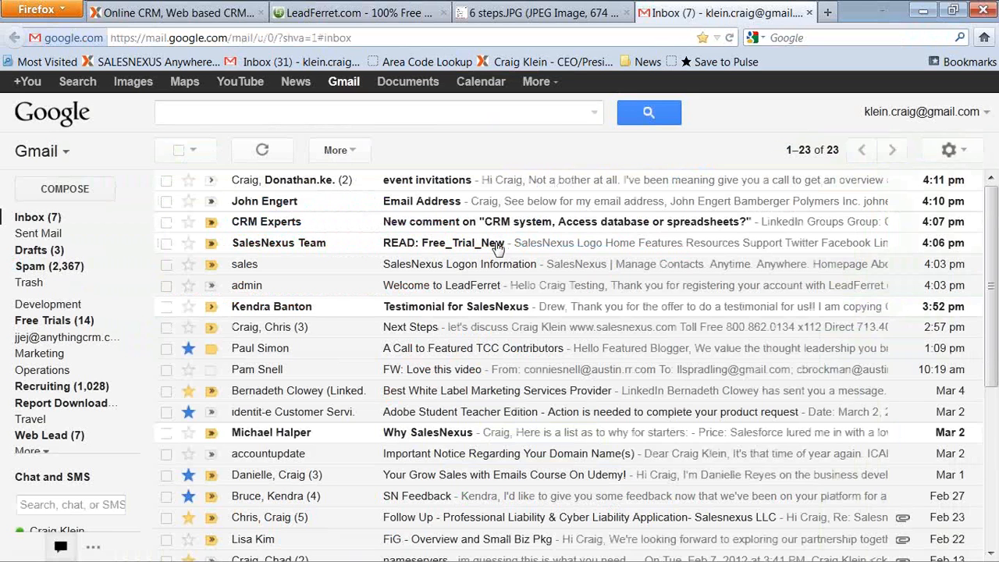
left_click(511, 271)
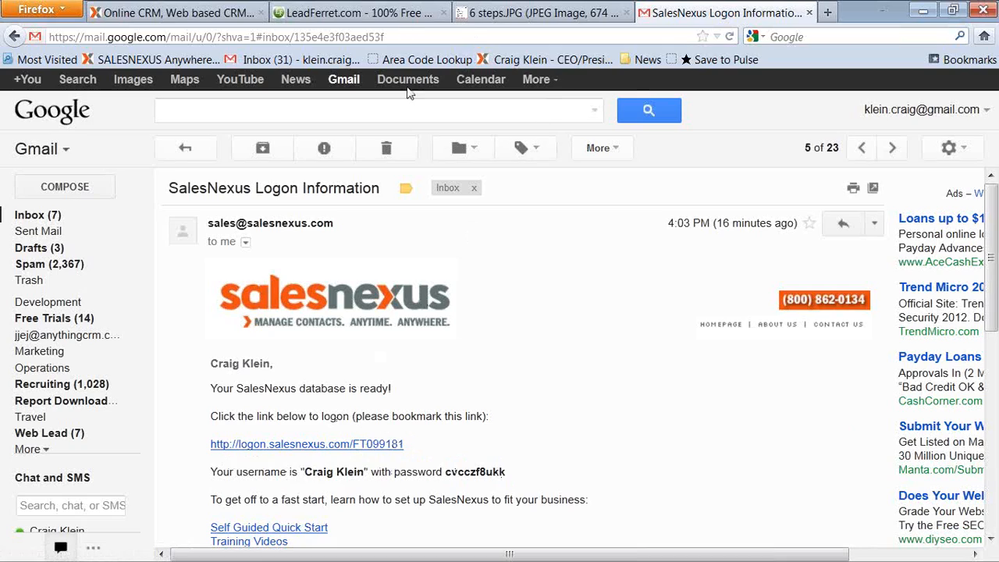
left_click_drag(416, 447, 355, 456)
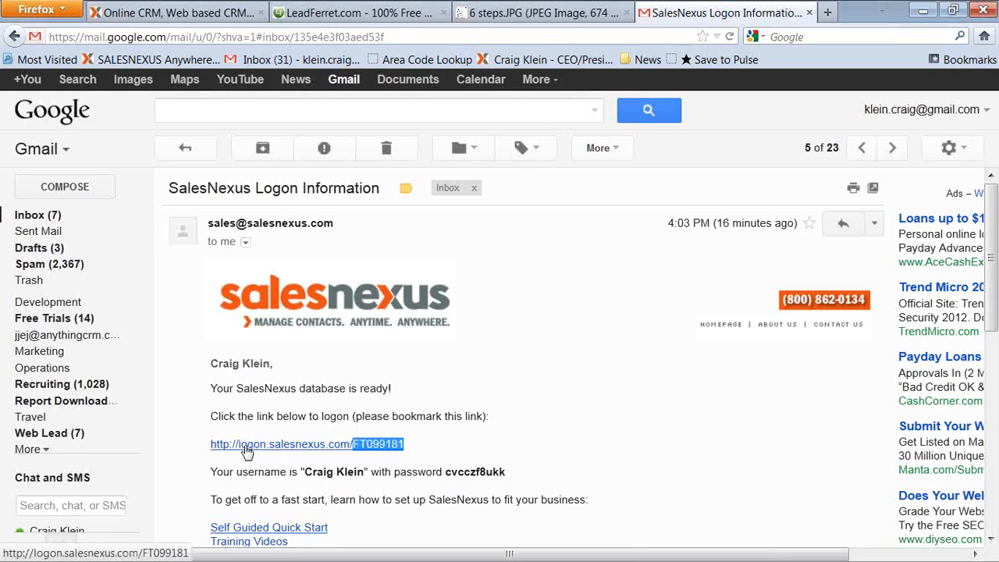
right_click(372, 445)
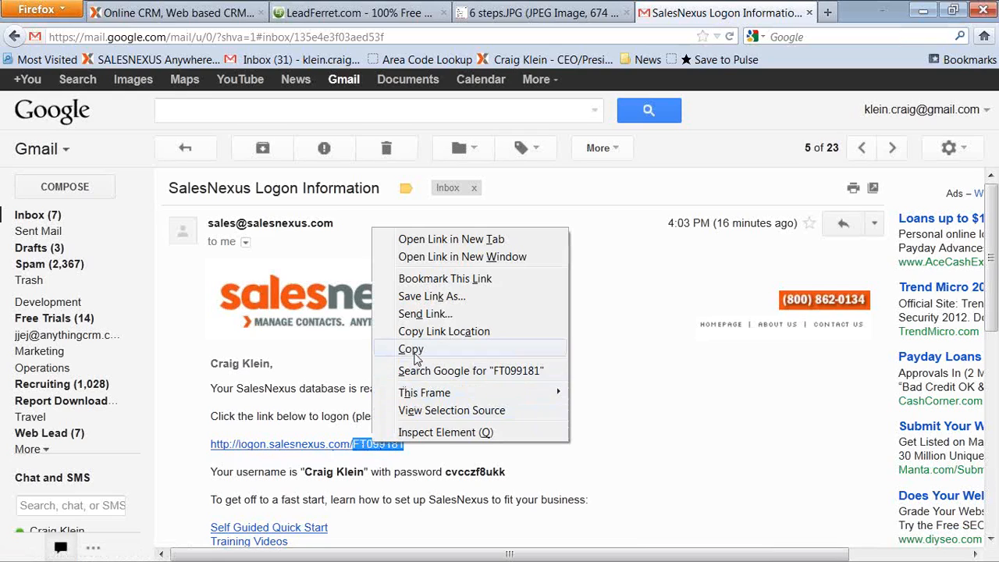
left_click(406, 350)
left_click(328, 14)
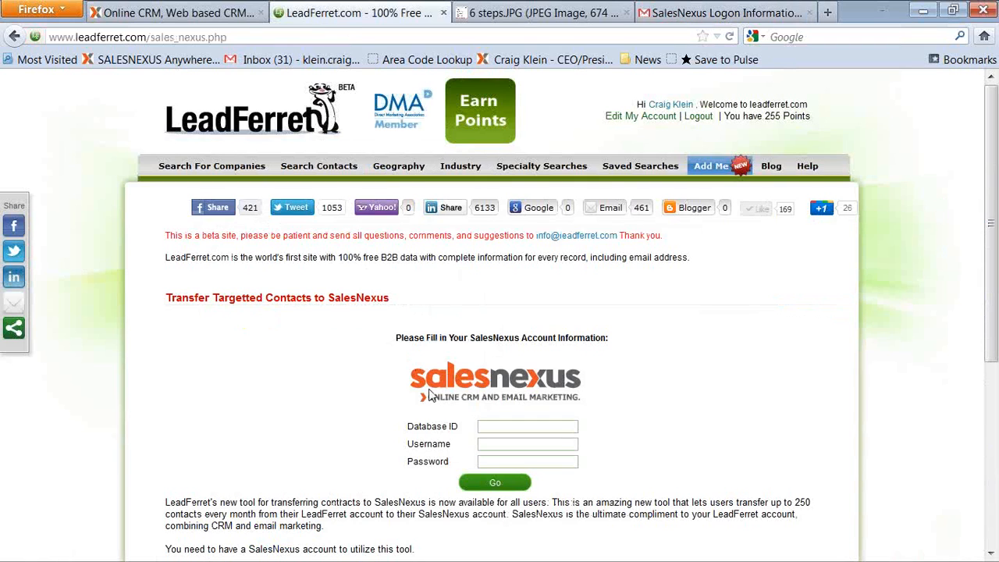
Paste the database ID into the SalesNexus transfer form and enter the SalesNexus username.
right_click(519, 426)
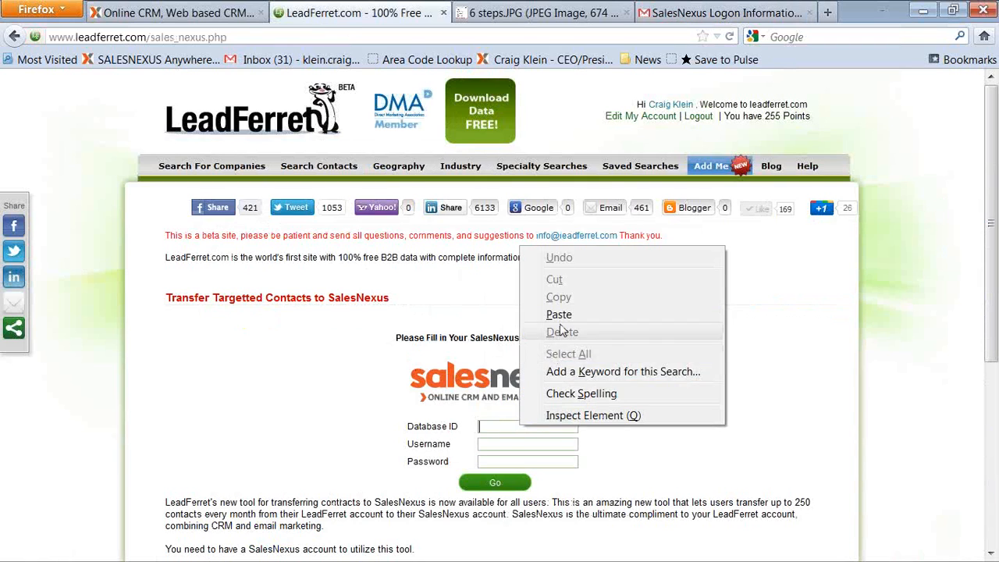
left_click(565, 315)
left_click(521, 443)
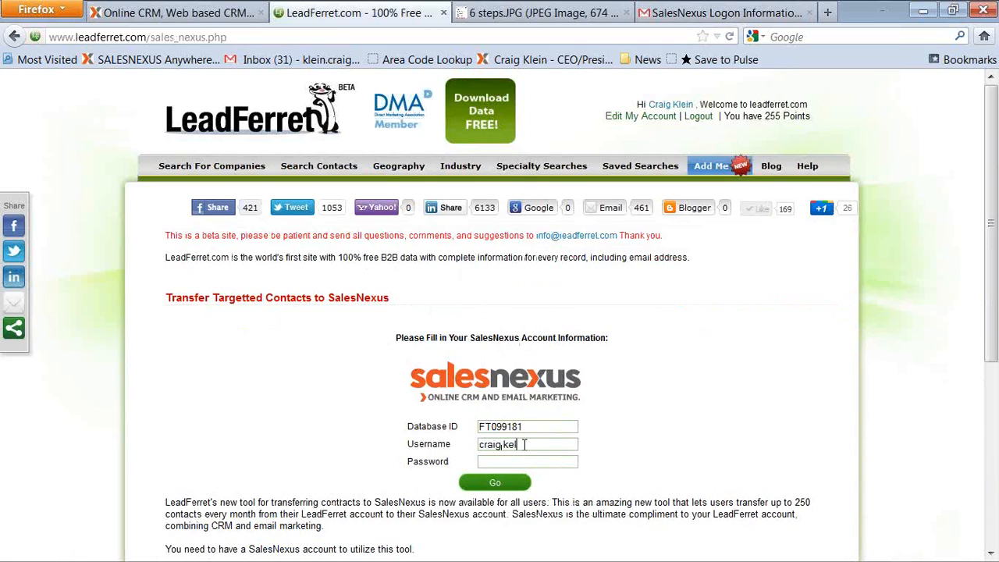
key("Tab")
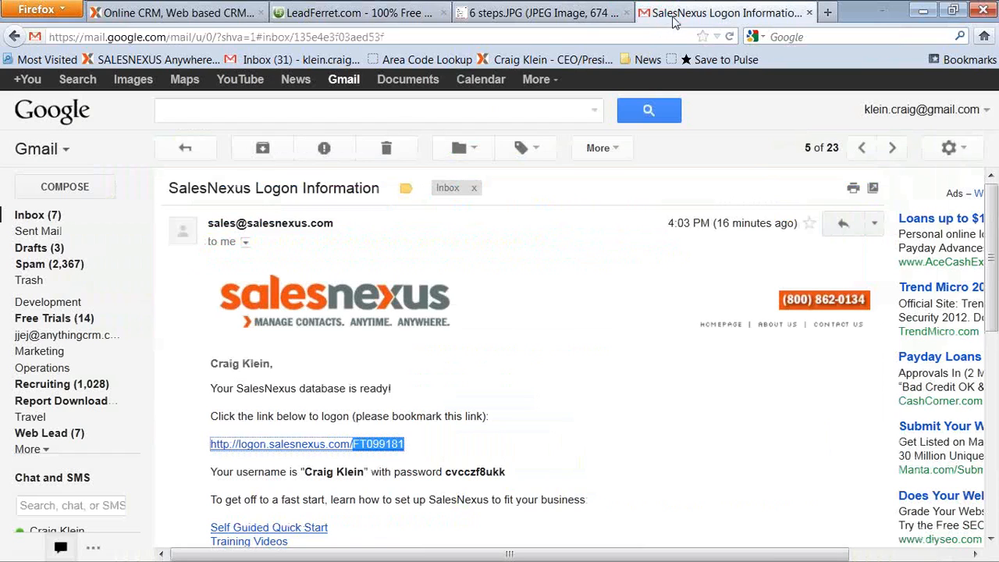
Copy the SalesNexus password from the logon e-mail and paste it into the transfer form's Password field.
left_click(672, 17)
double_click(480, 471)
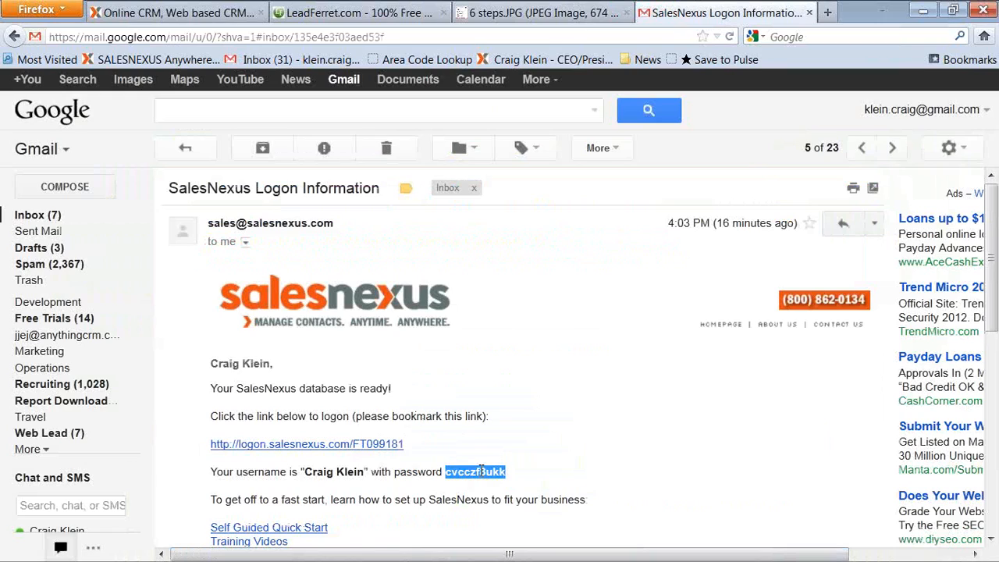
right_click(481, 471)
left_click(539, 359)
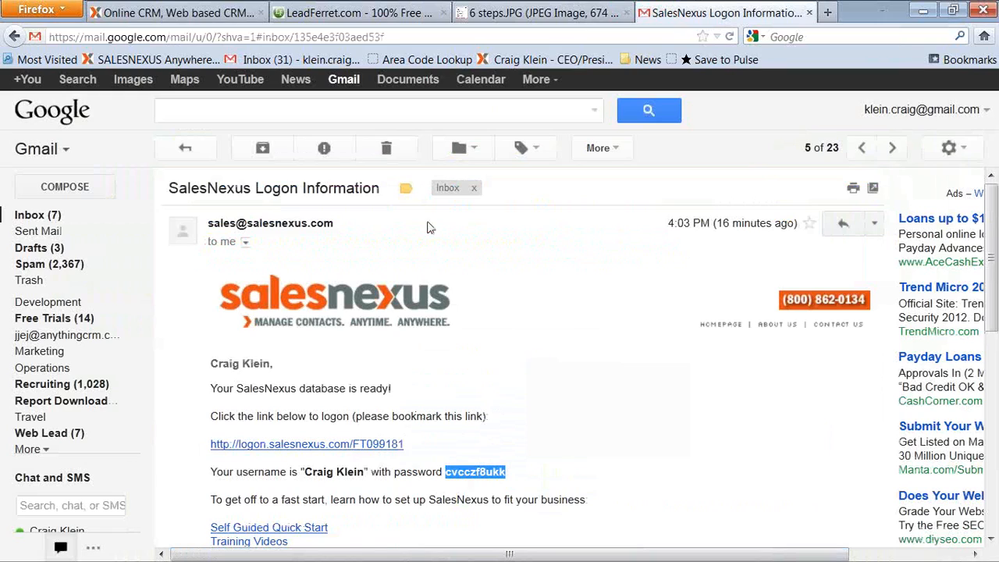
left_click(322, 13)
right_click(509, 460)
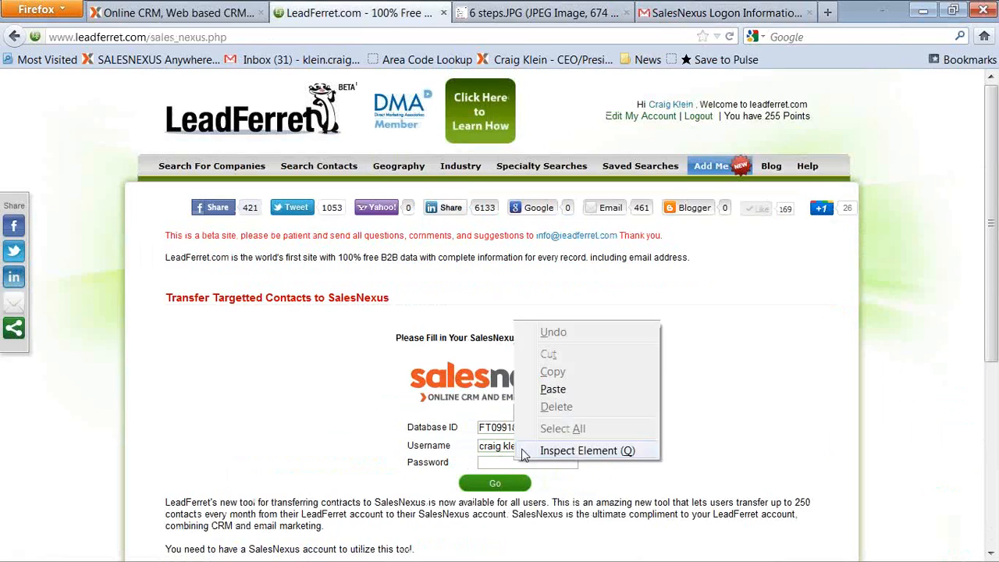
left_click(550, 388)
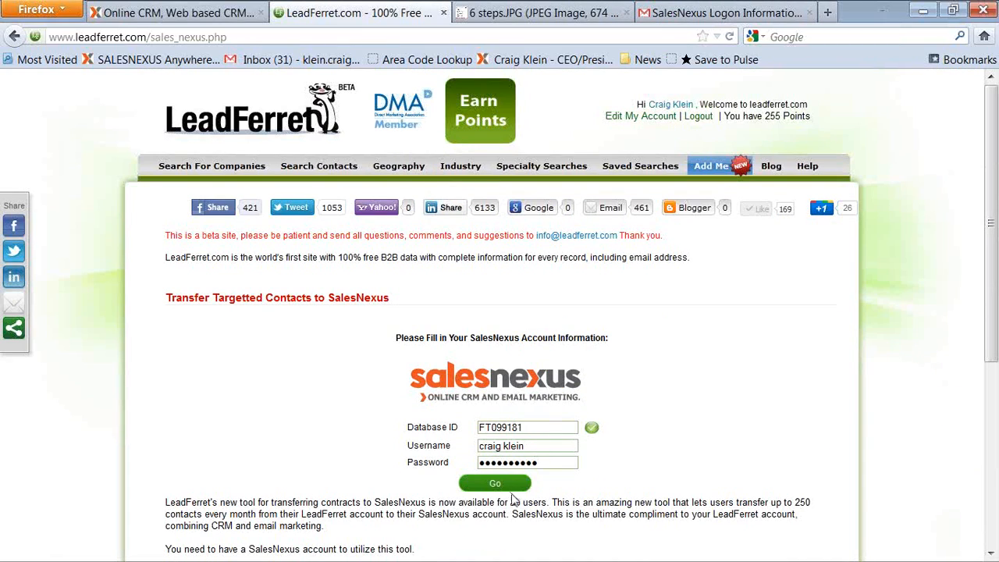
Submit the SalesNexus account details, decline saving the password, and start the contact transfer.
left_click(495, 483)
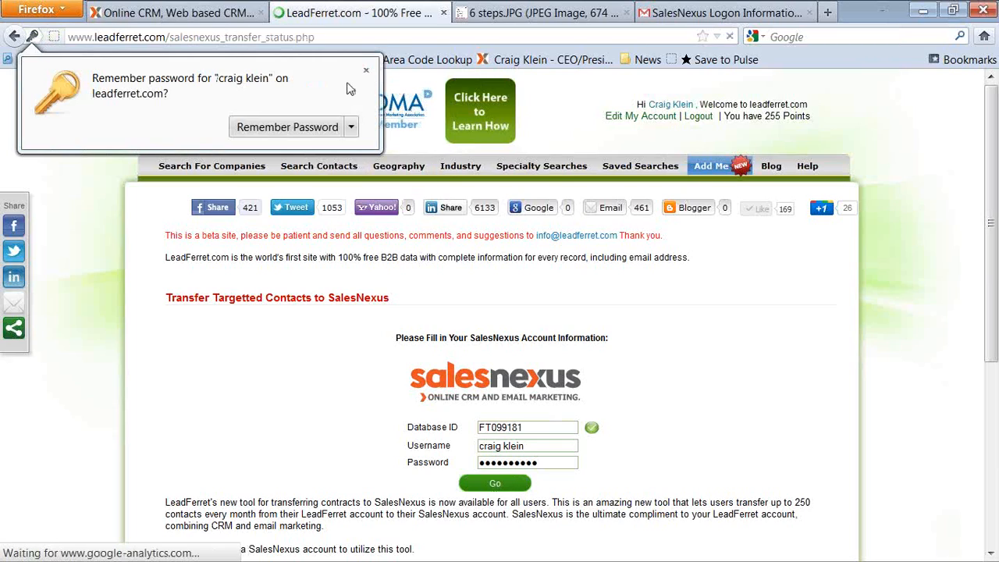
left_click(365, 70)
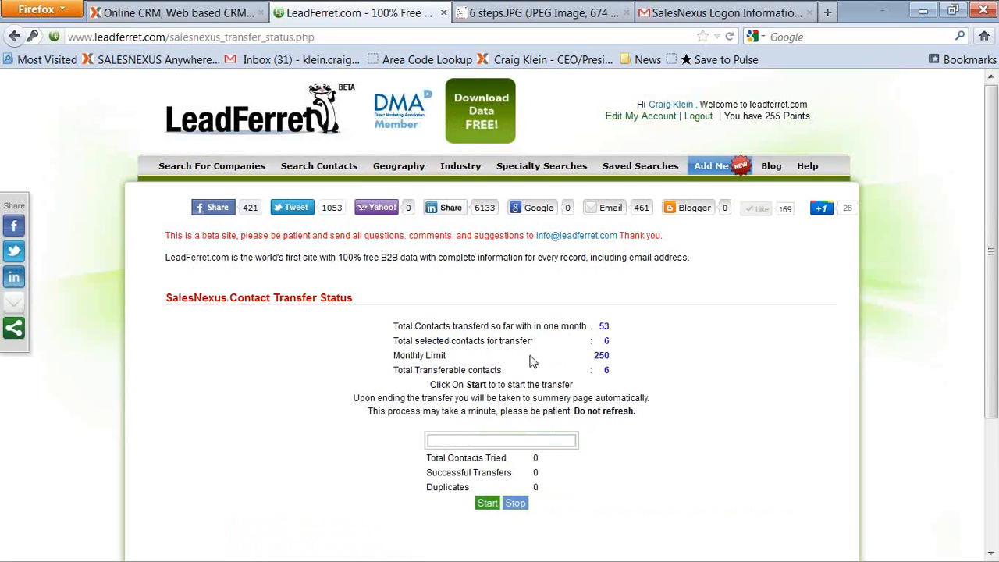
left_click(488, 504)
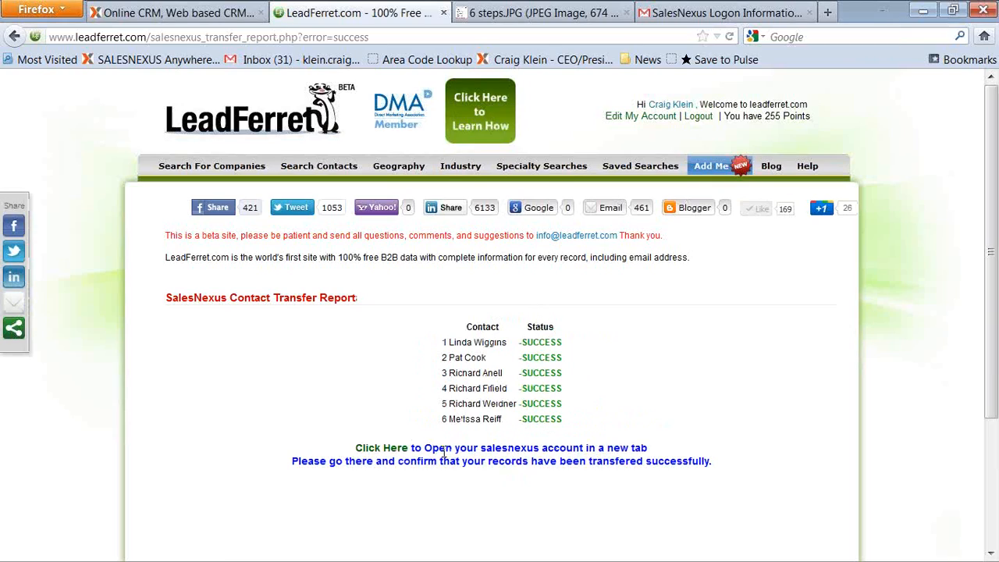
Open the SalesNexus account, go to the campaign mailing list administration, and set the company name to SalesNexus.
left_click(371, 451)
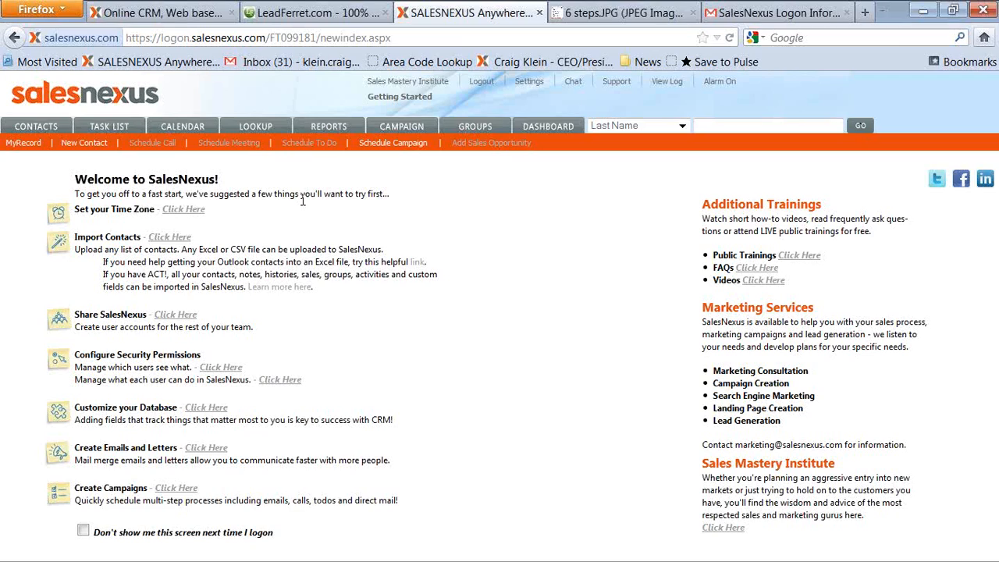
left_click(400, 129)
left_click(400, 131)
left_click(99, 305)
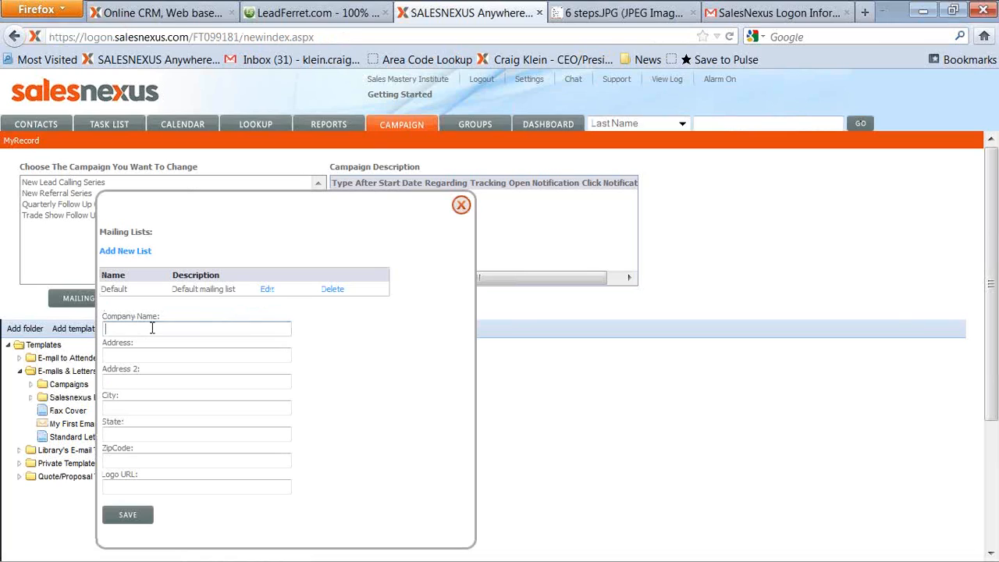
left_click(224, 329)
type("SalesNexus")
key("Tab")
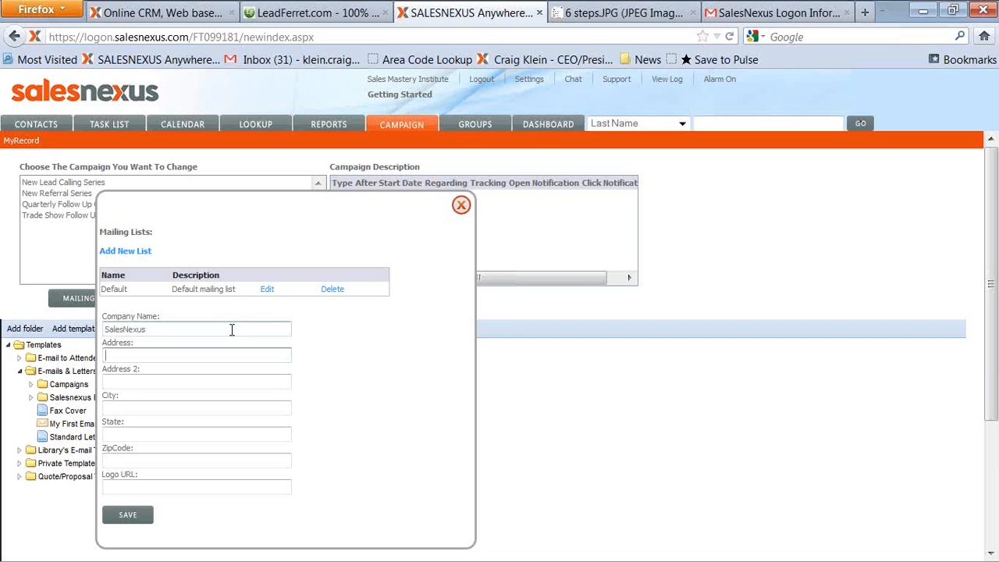
type("600 ")
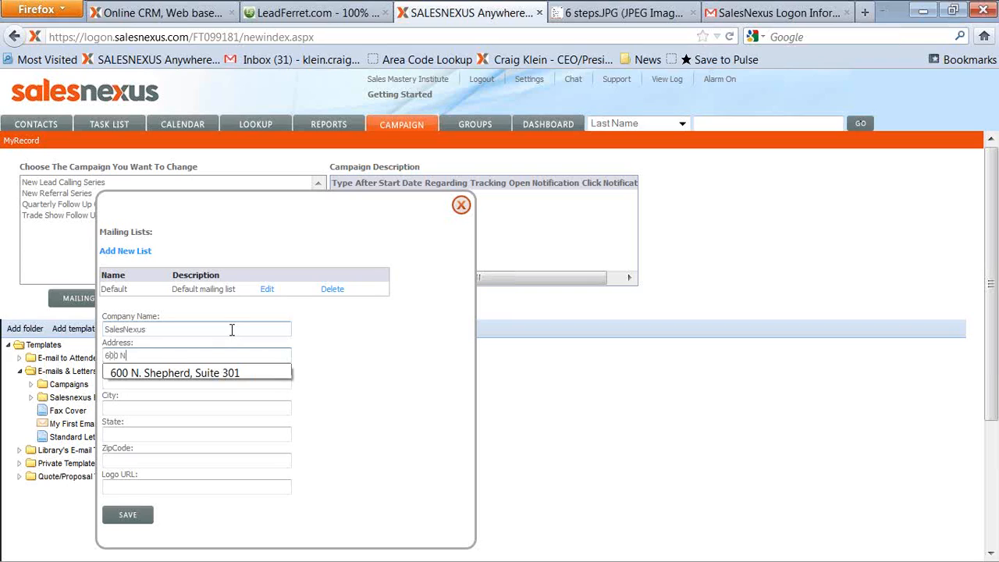
type(" N.")
key("Down")
key("Return")
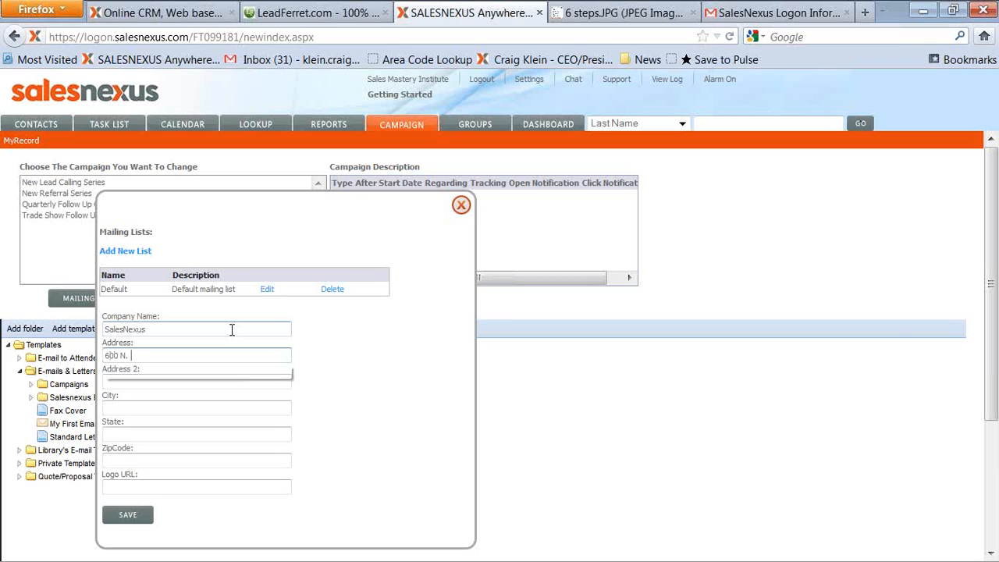
type("Shepherd")
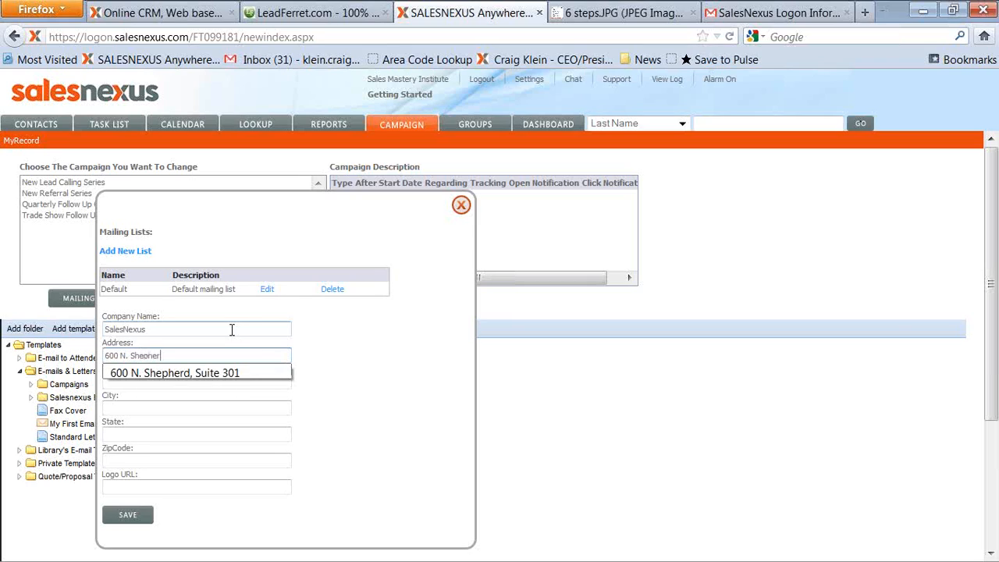
key("Tab")
key("Tab")
type("Houston")
key("Tab")
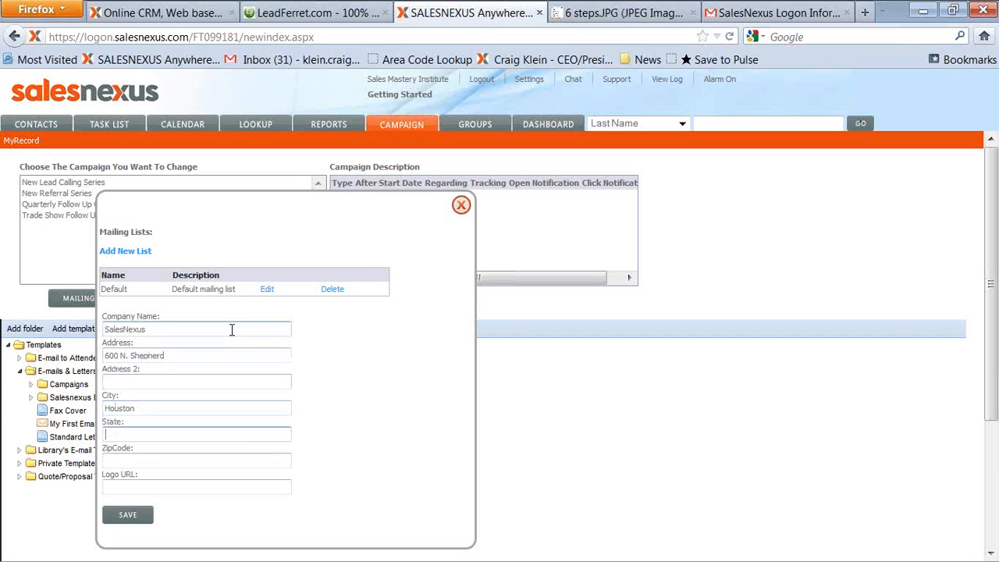
type("TX")
key("Tab")
type("77007")
key("Tab")
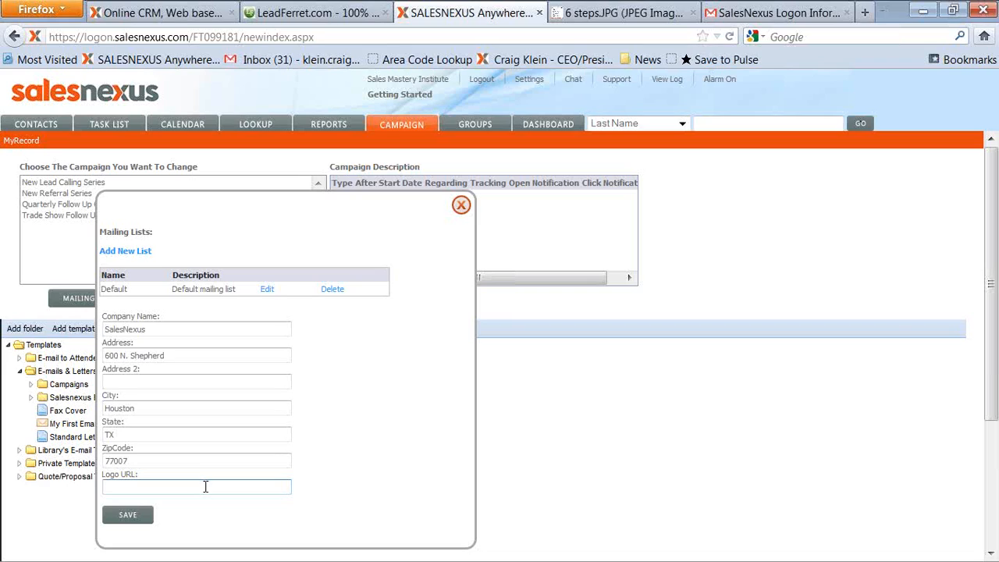
left_click(129, 514)
left_click(461, 205)
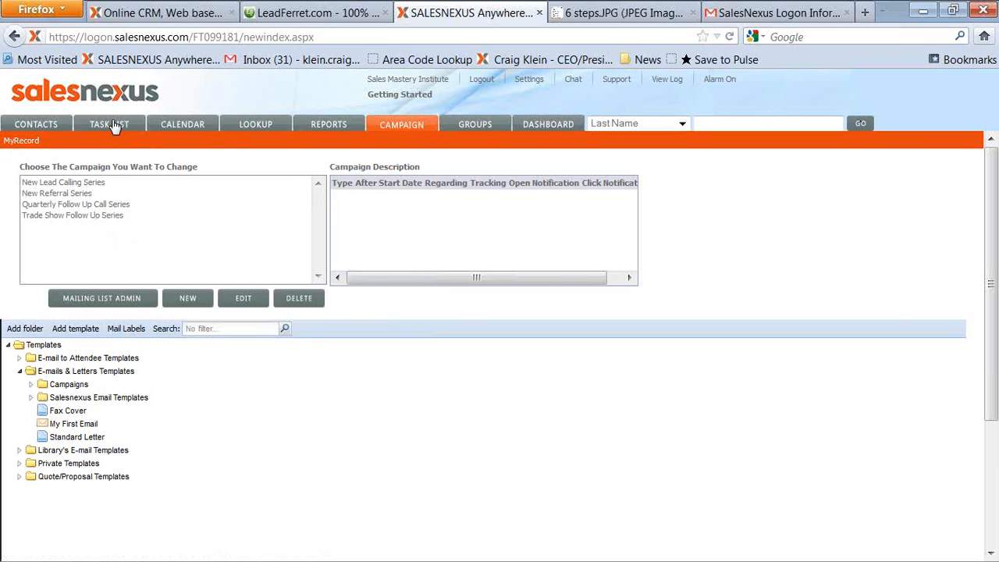
Look up SalesNexus contacts whose lead source is leadferret.
left_click(258, 127)
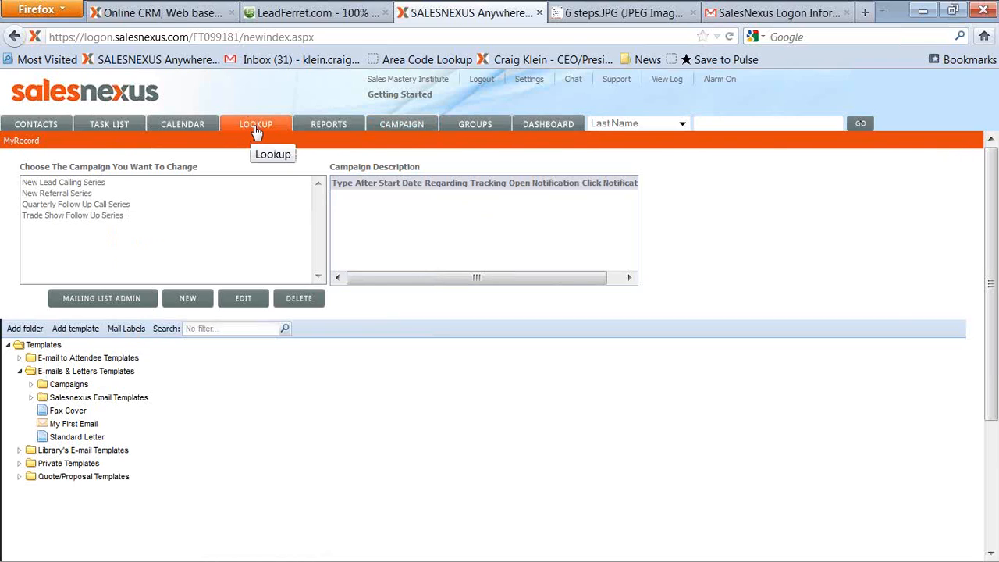
left_click(256, 131)
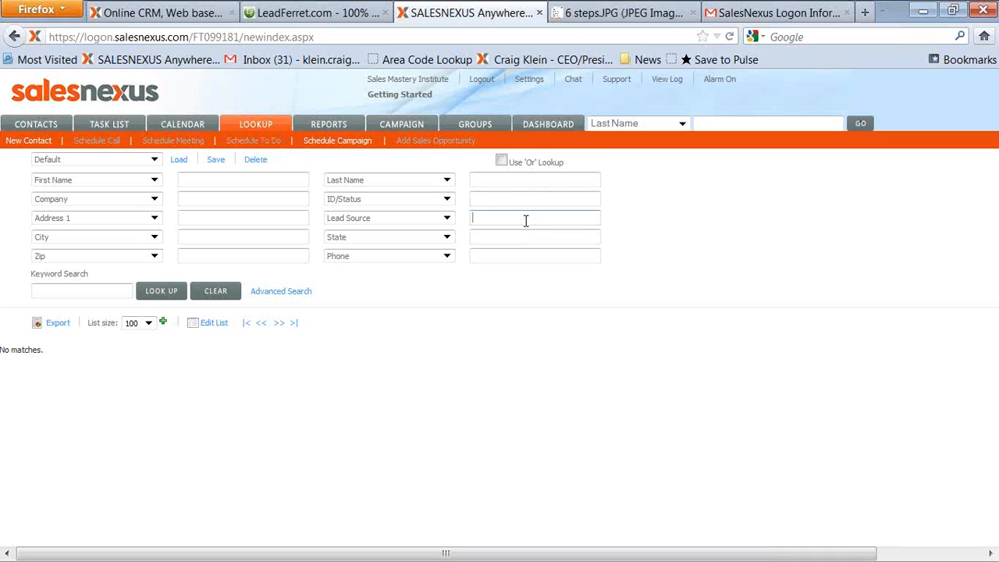
type("ad")
left_click(164, 295)
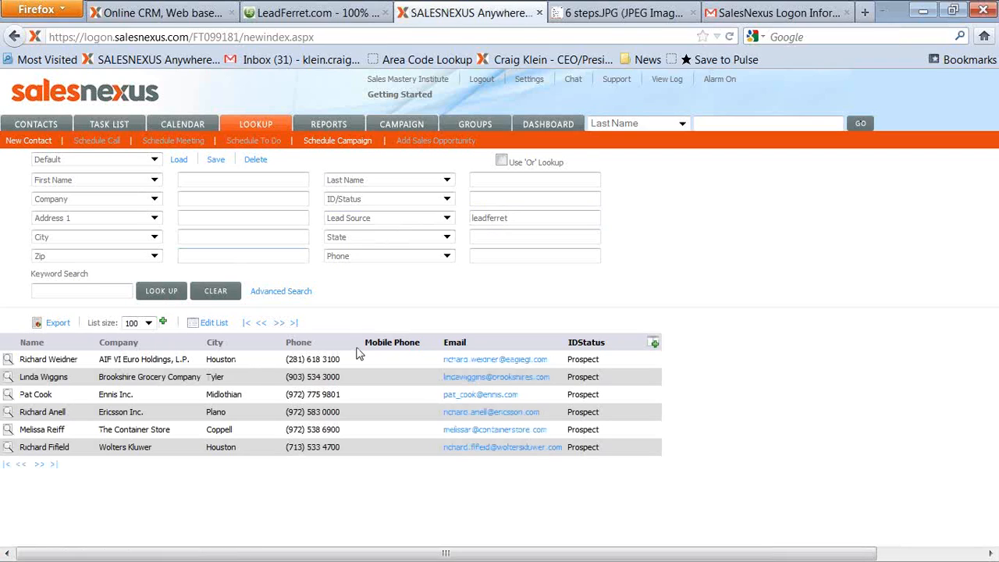
Open the first listed contact's record and edit the My First Email letter template.
left_click(8, 361)
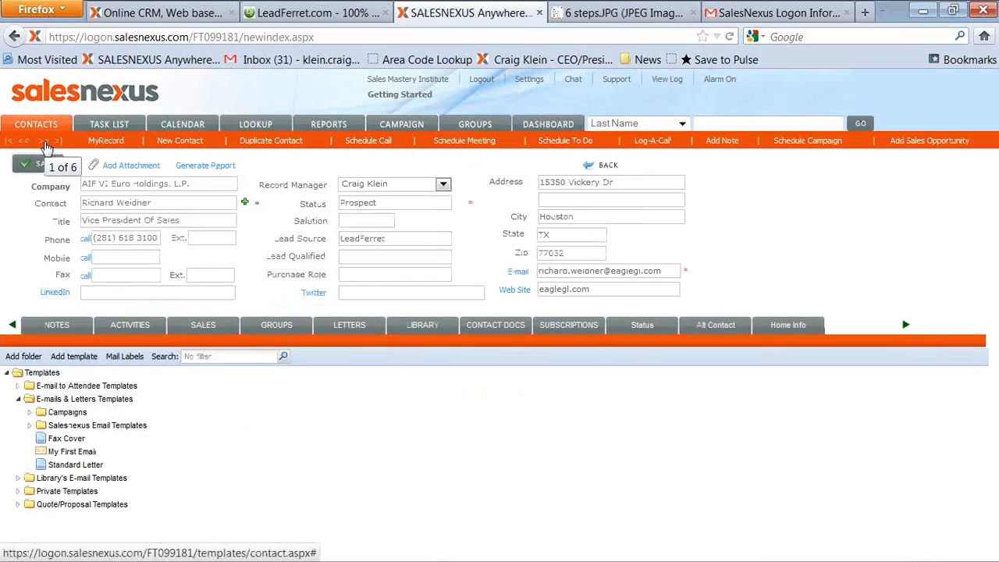
left_click(361, 329)
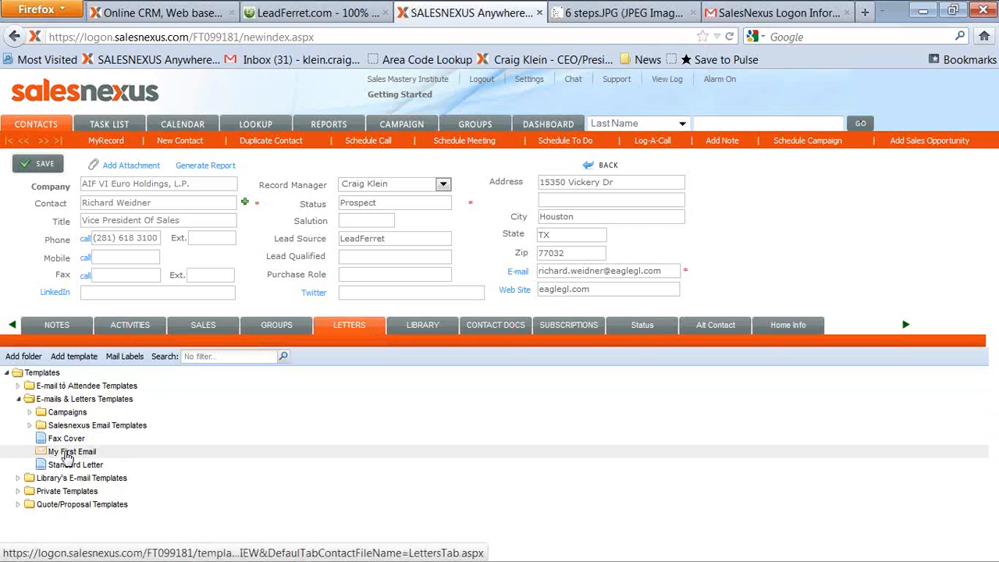
right_click(68, 457)
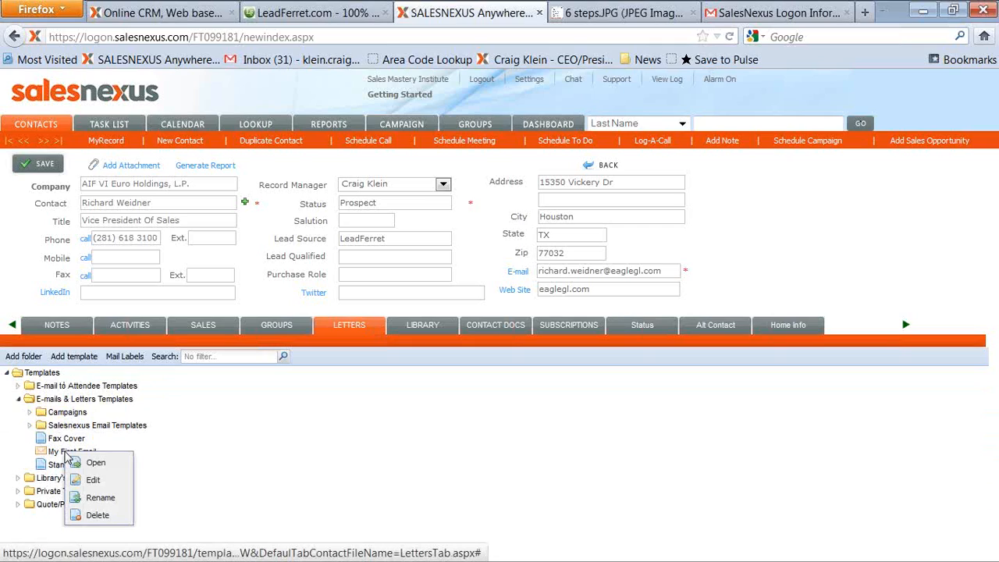
left_click(94, 482)
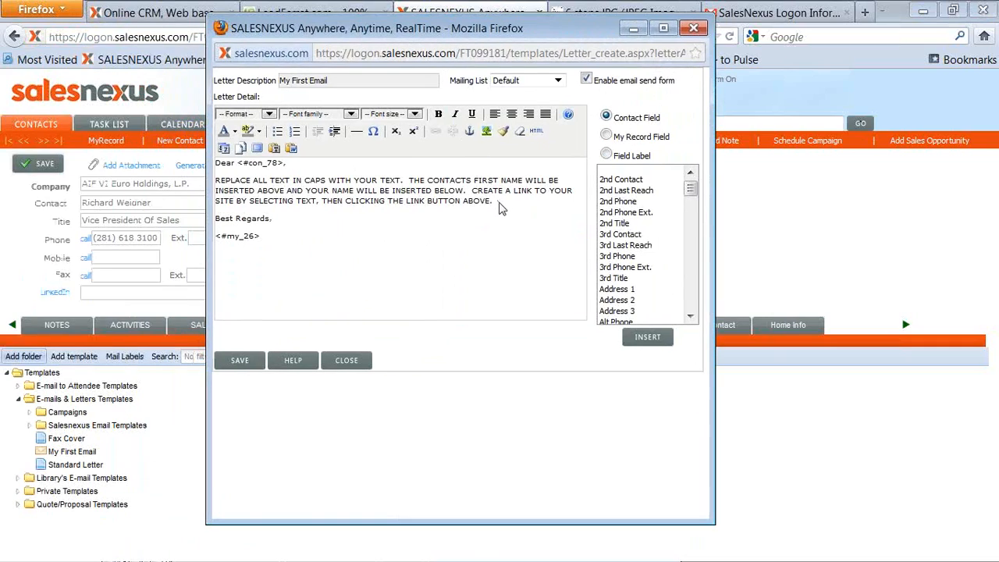
left_click_drag(494, 202, 235, 201)
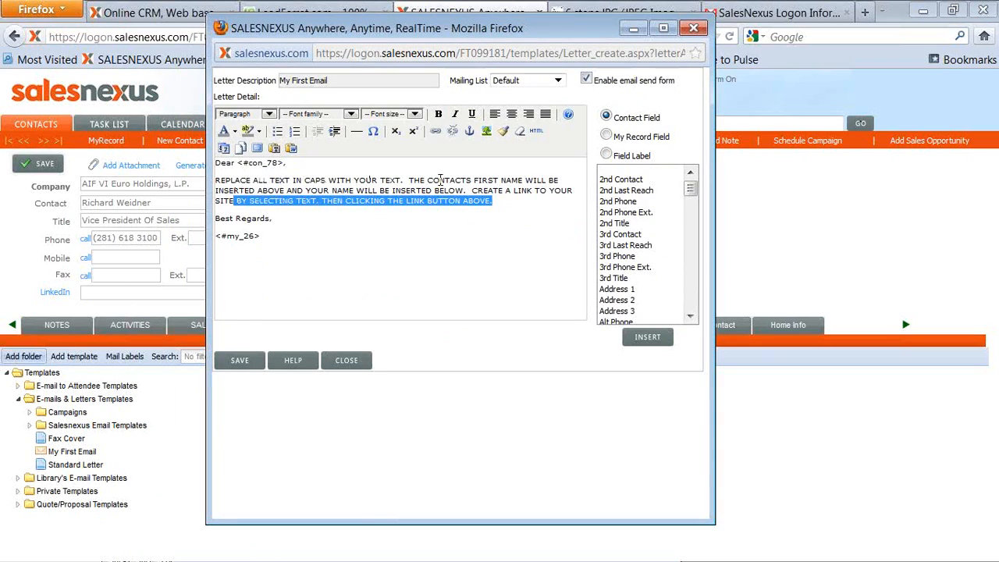
left_click(504, 202)
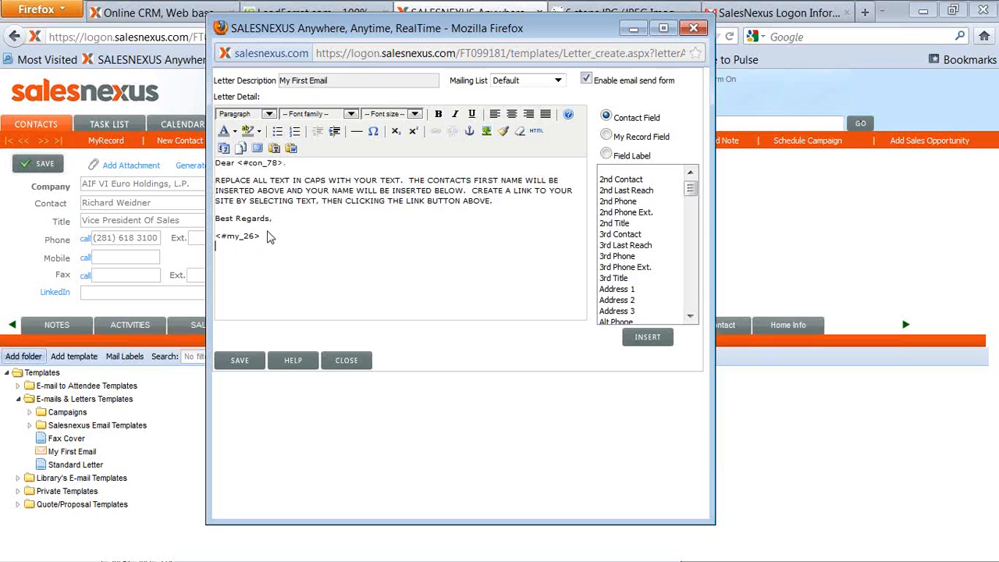
type("SalesNexus.com  ")
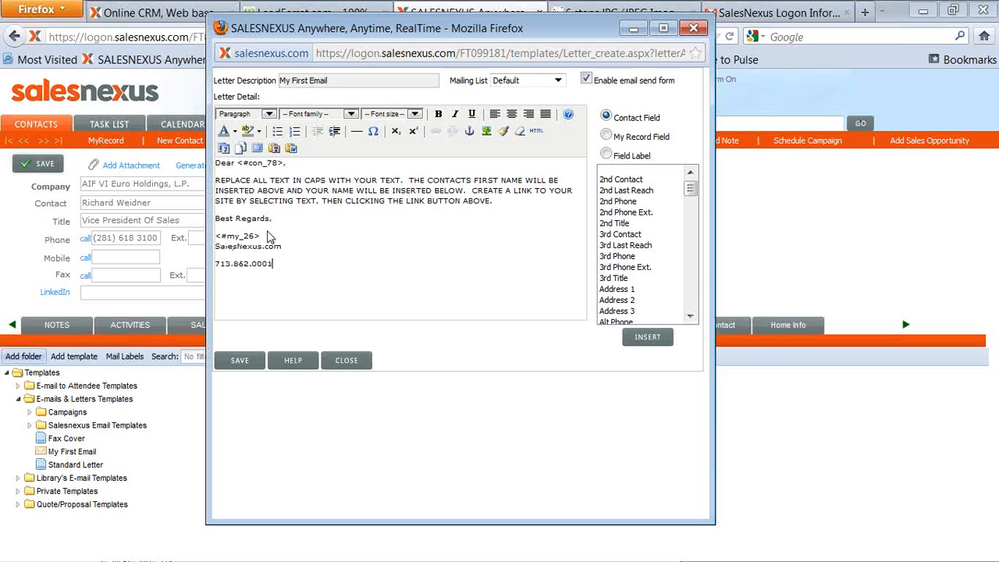
Replace the template's instruction text with "Join our Free Webinar Wednesday at 1pm Central on Email Marketing for Sales People. Click here to join.".
left_click(500, 201)
left_click_drag(501, 205, 215, 184)
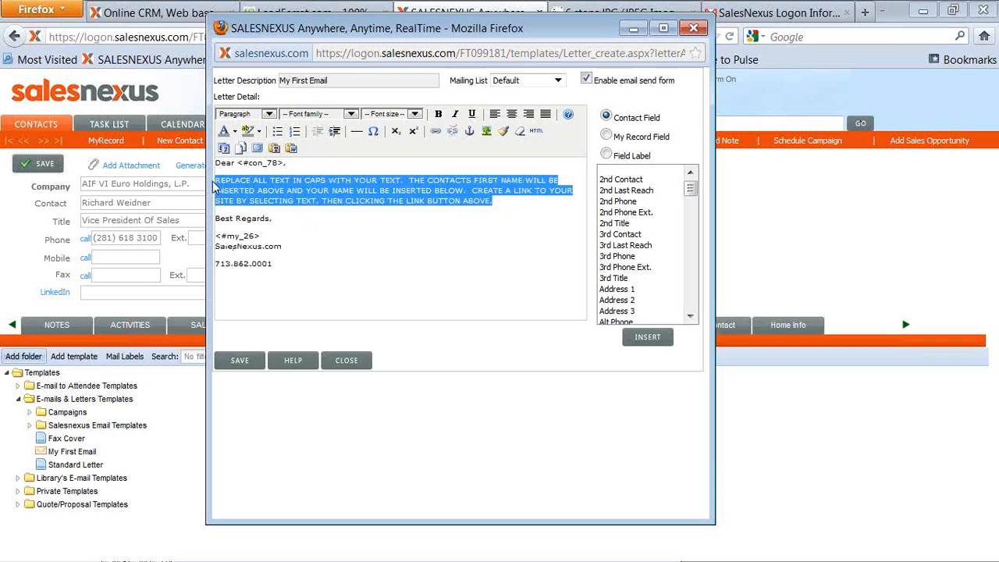
type("Join our Free Webinar")
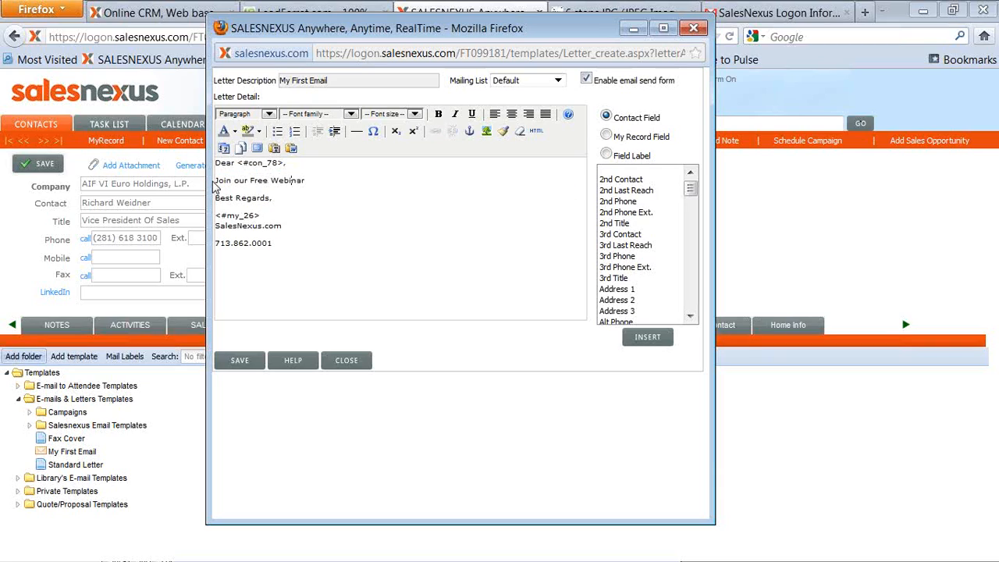
type(" Wednesda")
type("y at 1pm Central")
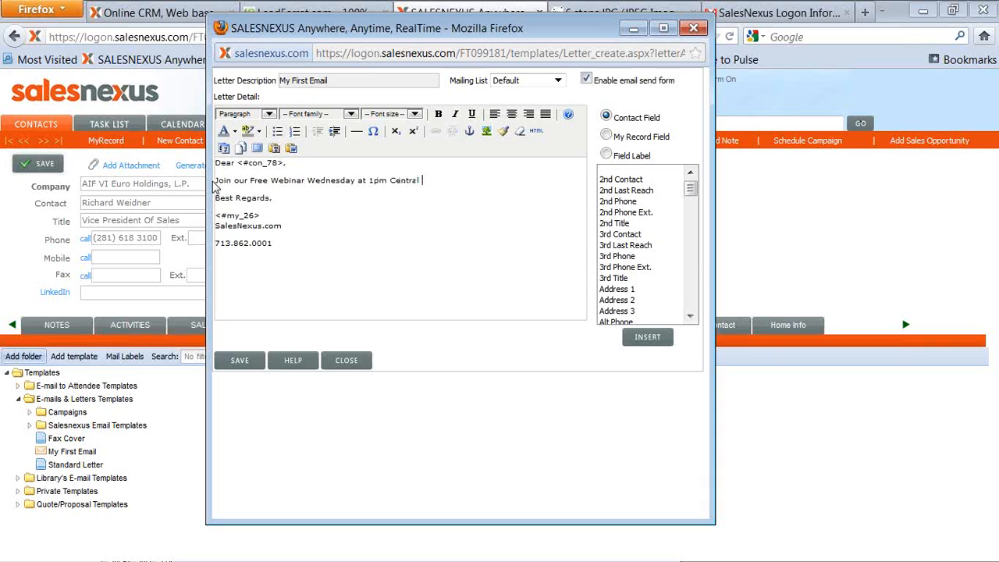
type(" on Email Marketing, for Sale")
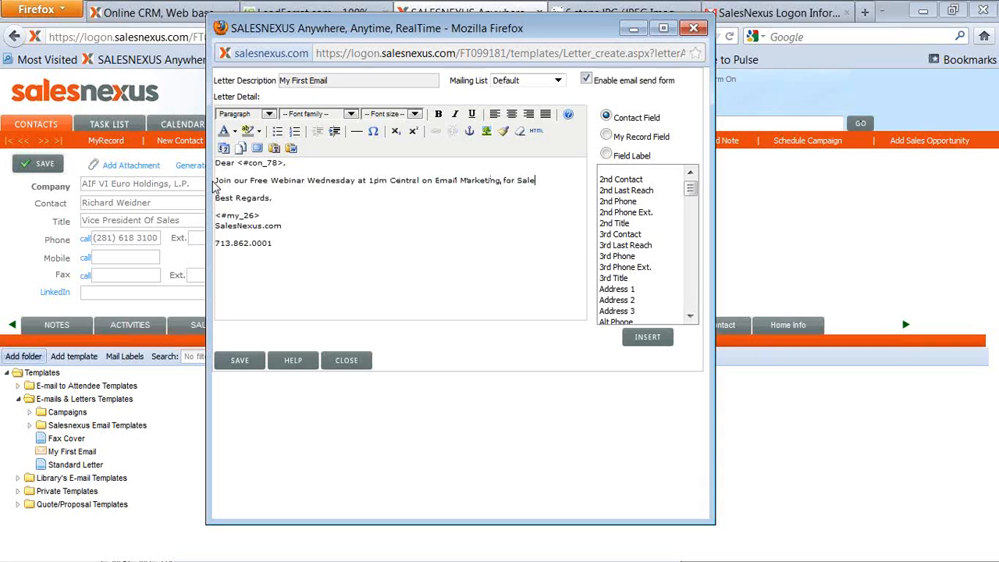
type("s People. Click here to join.")
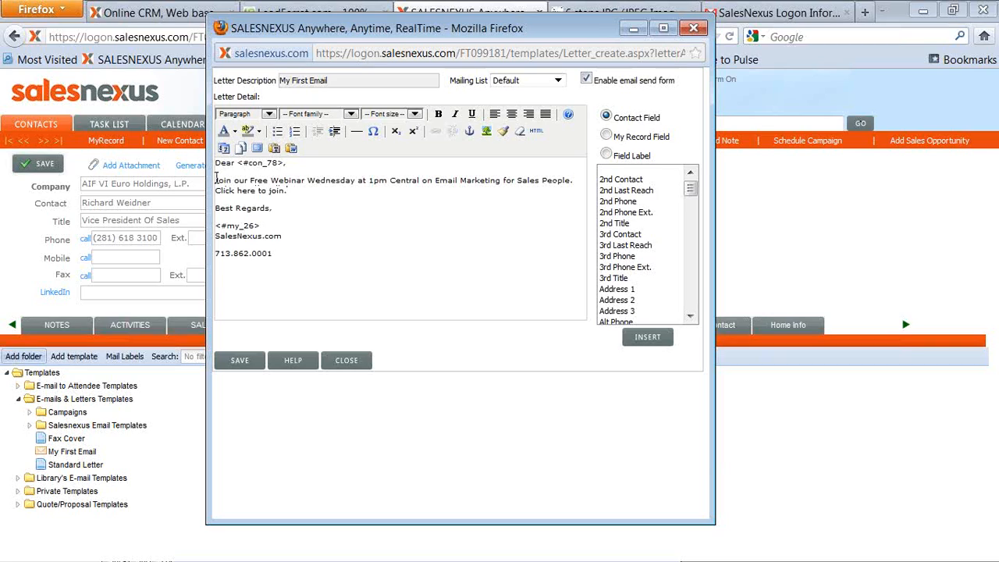
left_click_drag(285, 190, 215, 198)
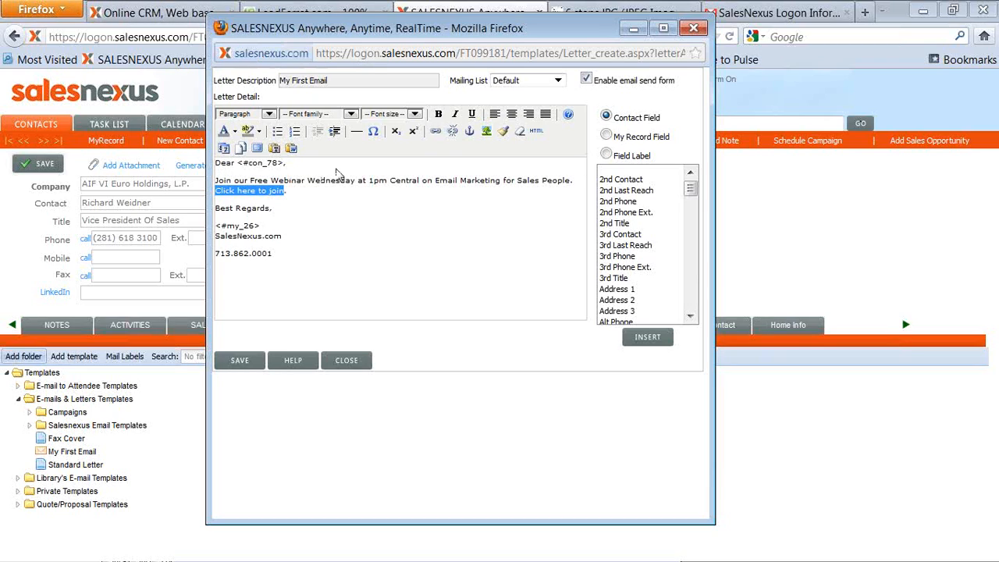
left_click(437, 133)
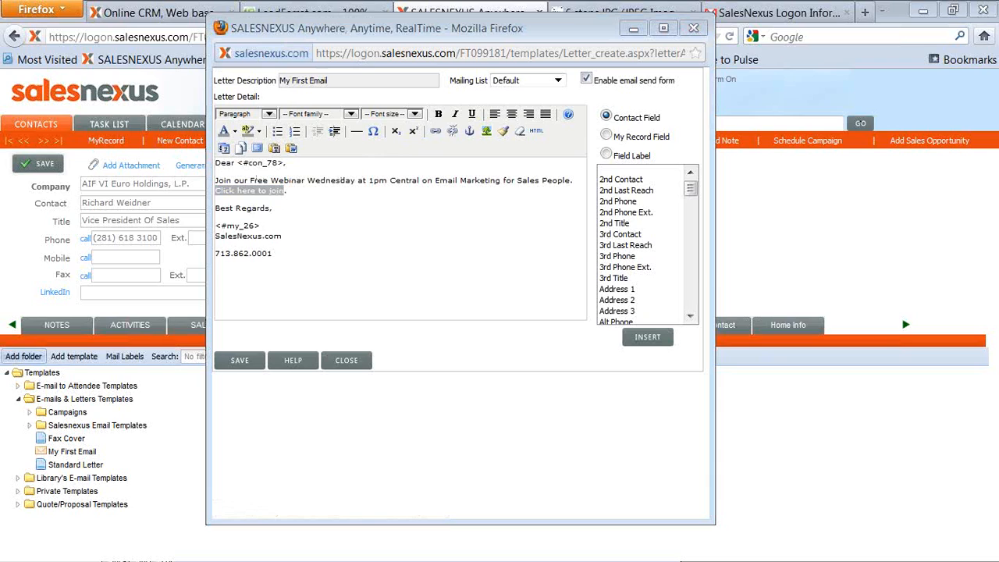
left_click_drag(607, 230, 469, 213)
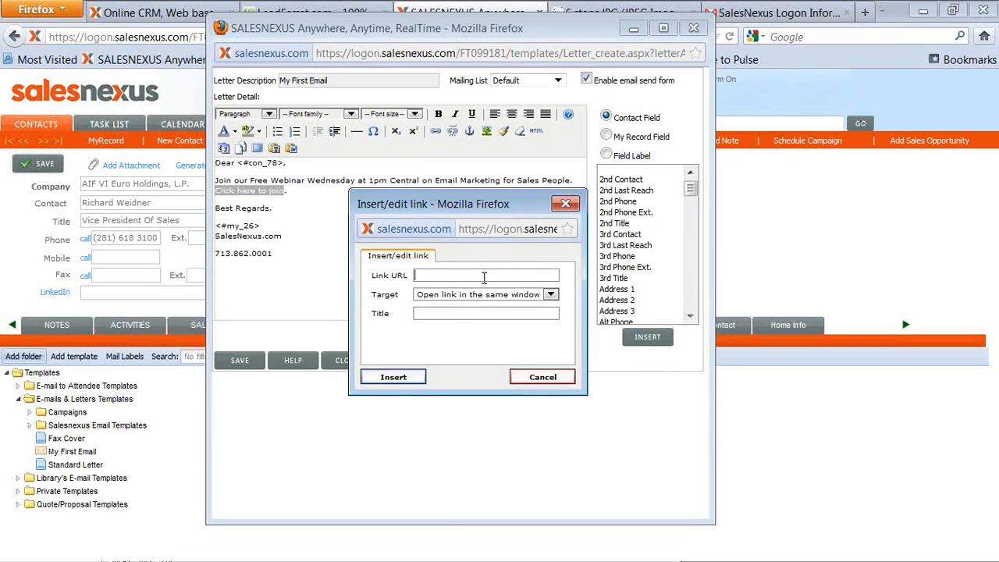
type("http")
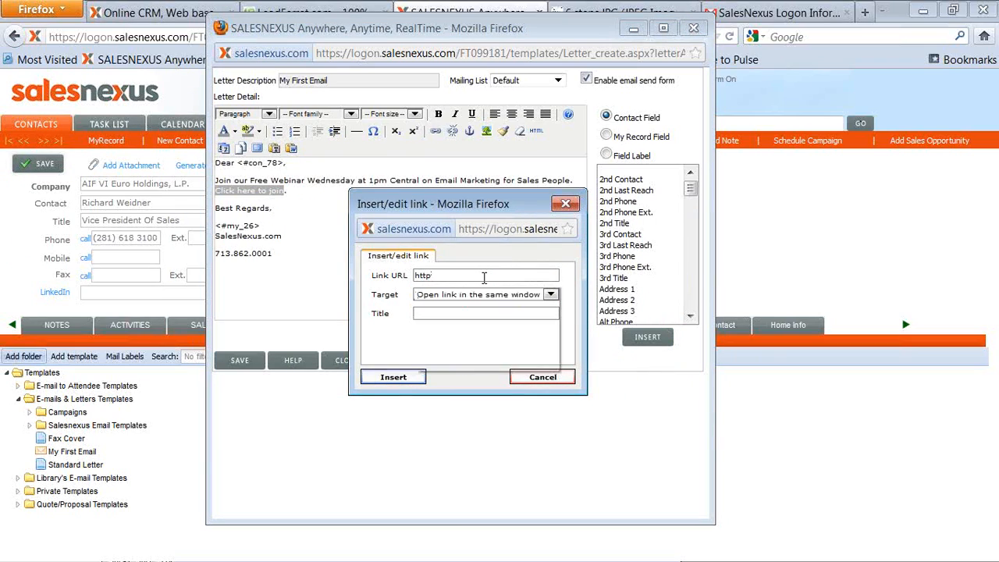
type("://w")
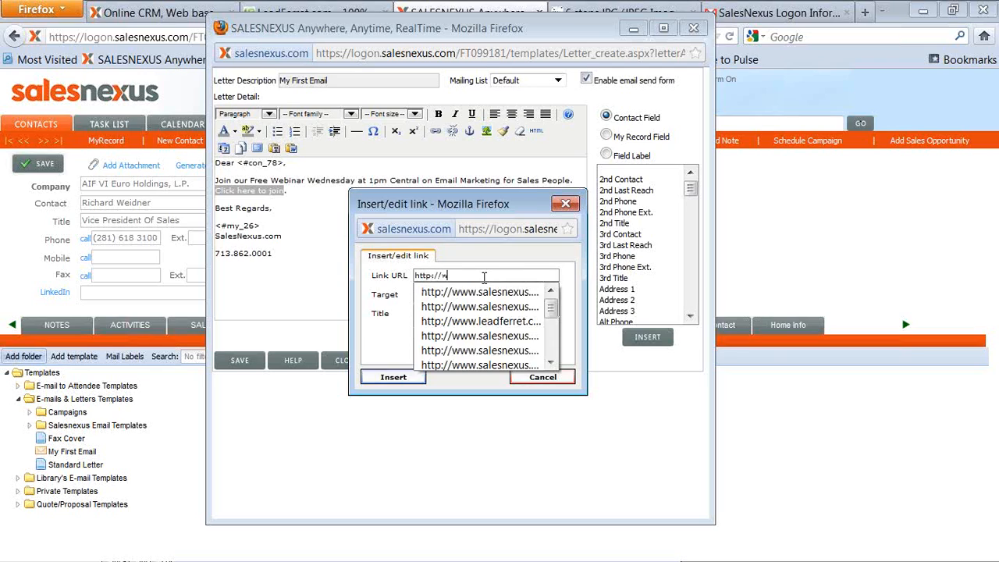
type("ww.salesnexus.com")
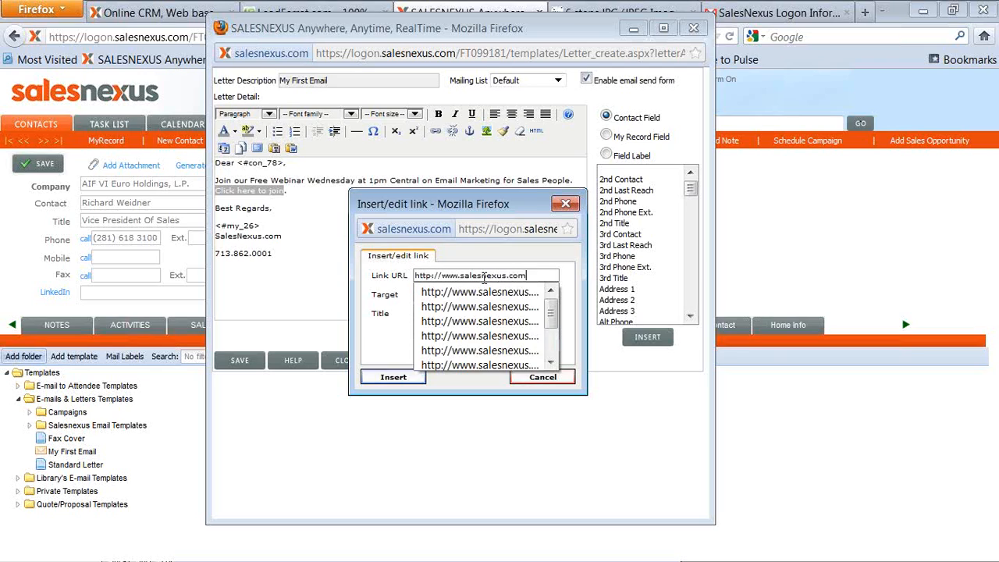
key("Escape")
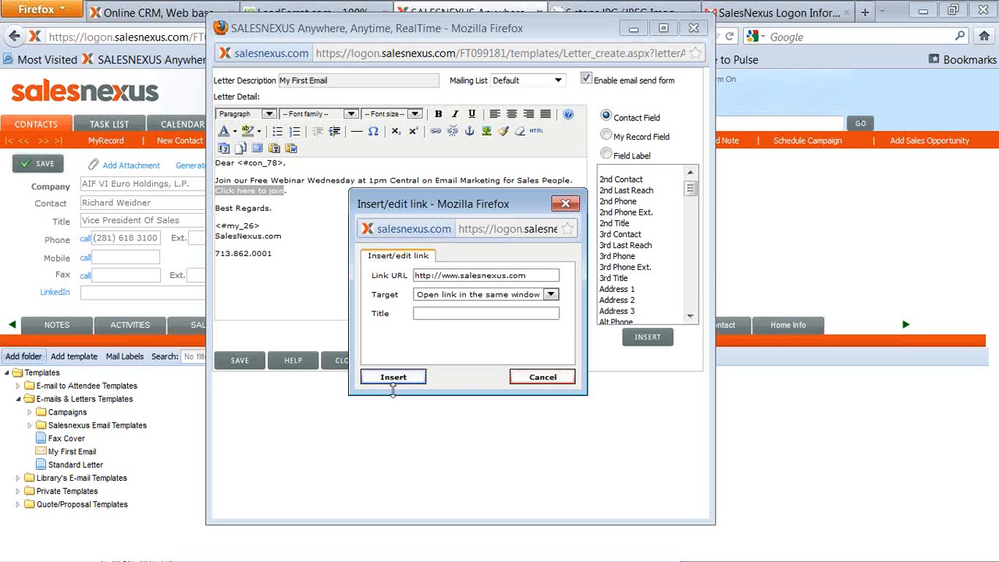
left_click(396, 378)
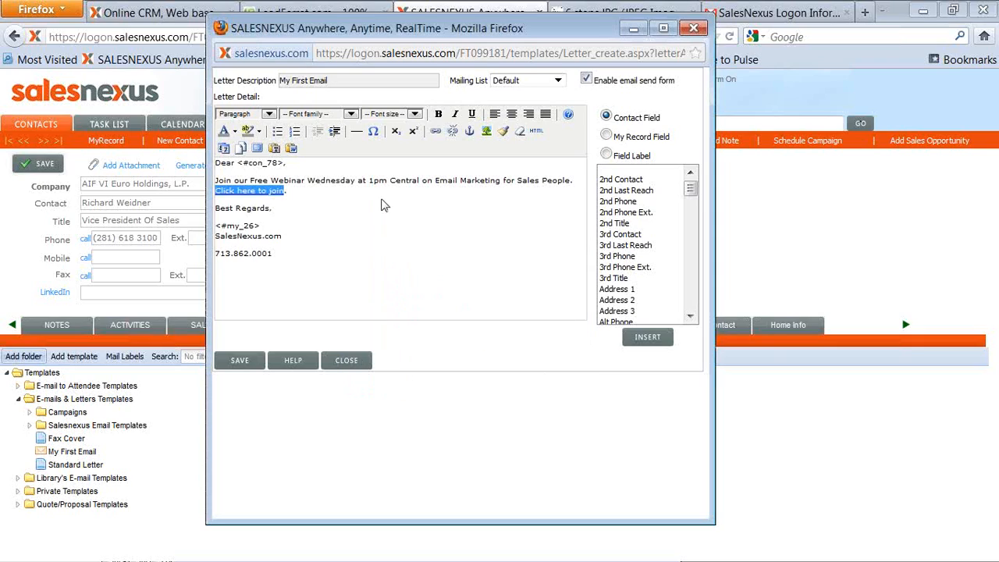
Insert an empty line at the top of the template above the greeting.
left_click(334, 226)
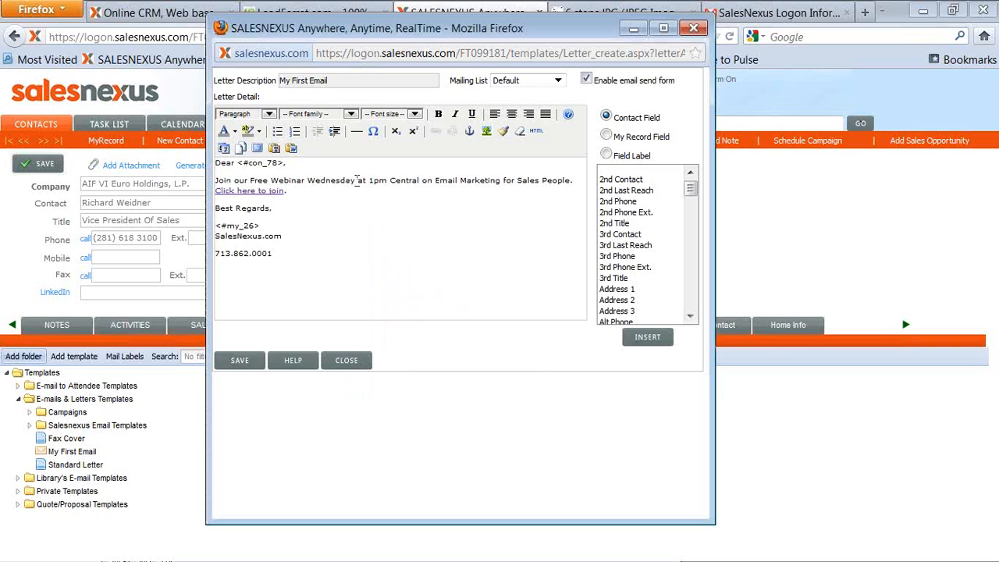
left_click(216, 181)
left_click(217, 162)
key("Return")
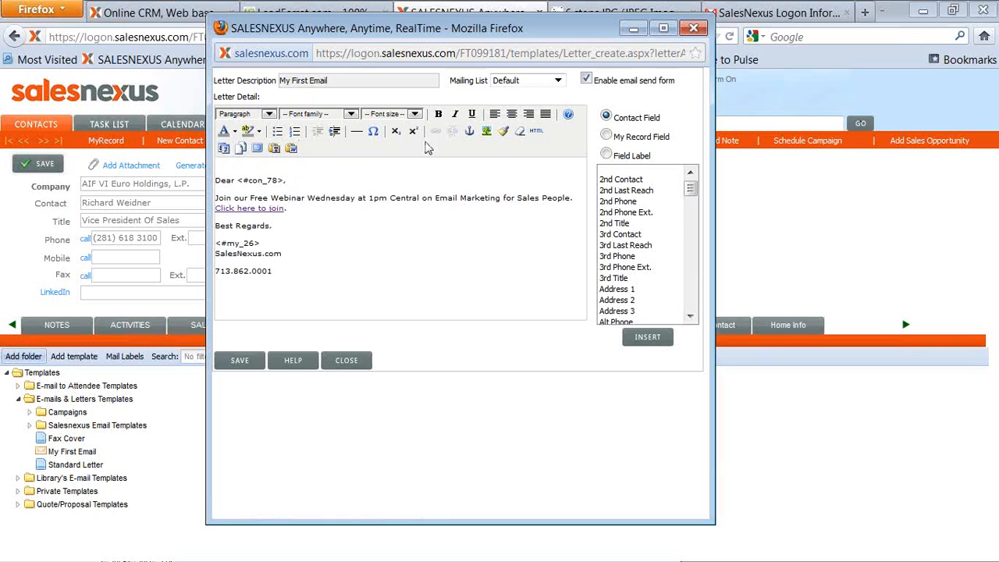
Try to upload and insert the a-sn_logo image from the Marketing Logo folder into the template.
left_click(488, 134)
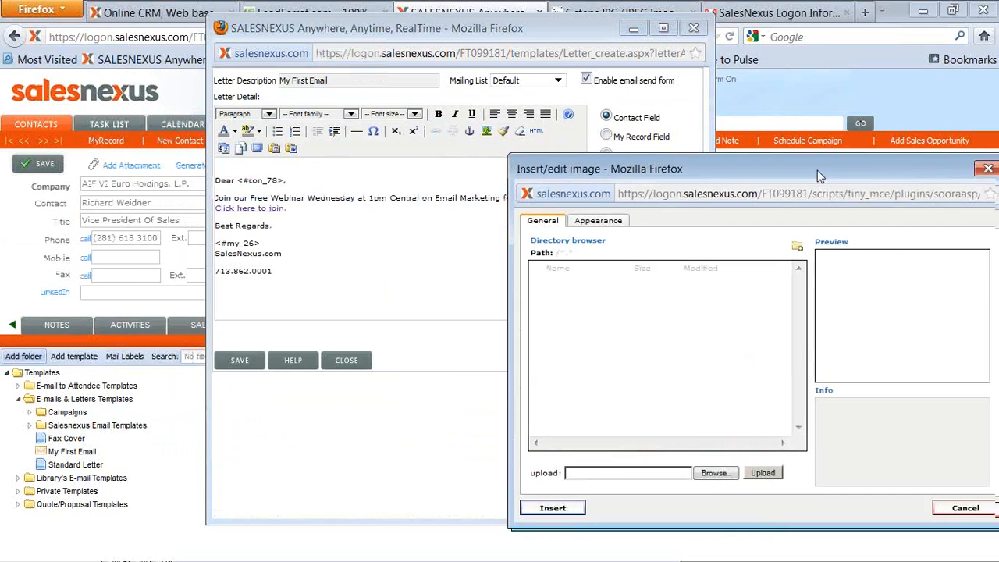
left_click_drag(817, 170, 618, 81)
left_click(534, 384)
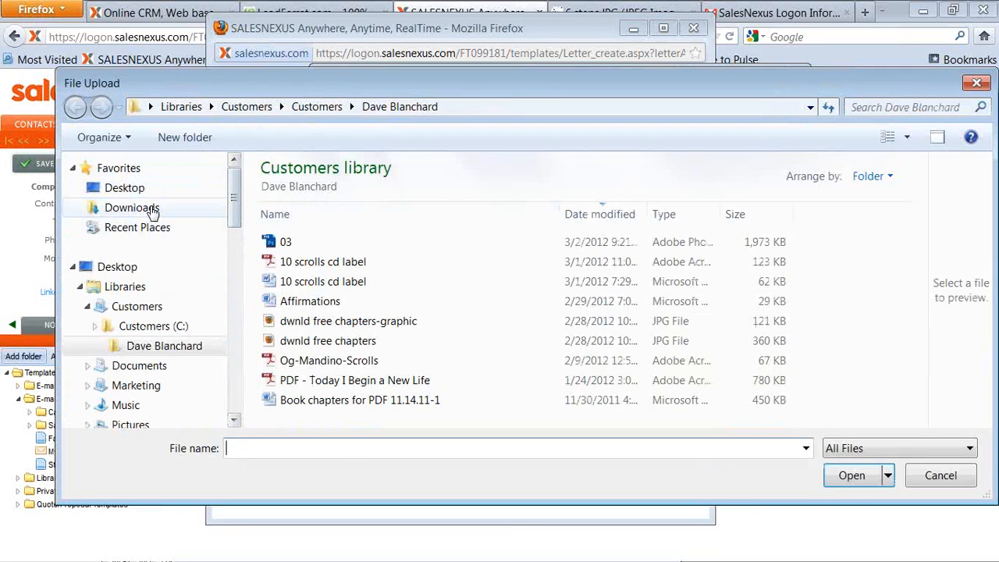
left_click(87, 307)
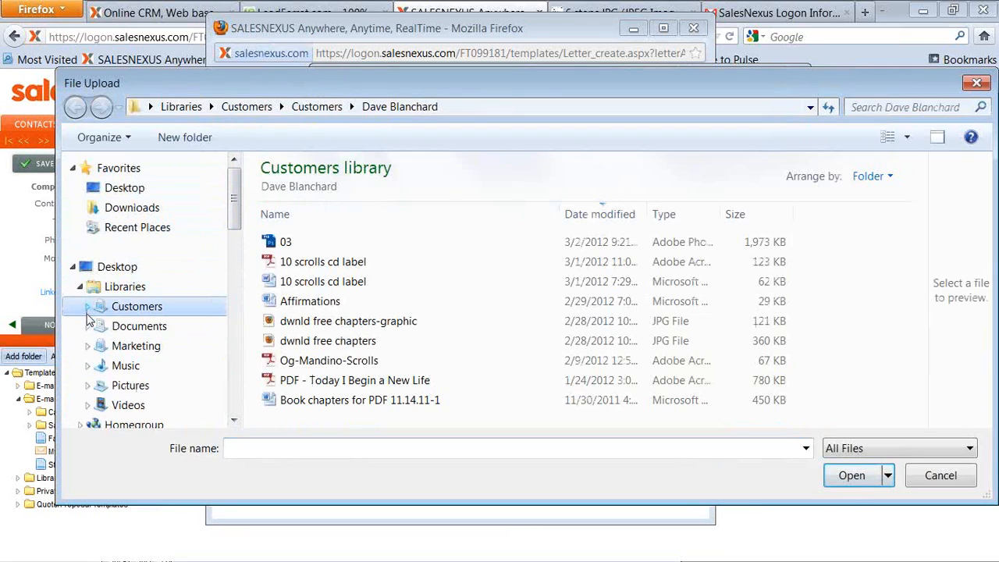
left_click(117, 346)
double_click(290, 306)
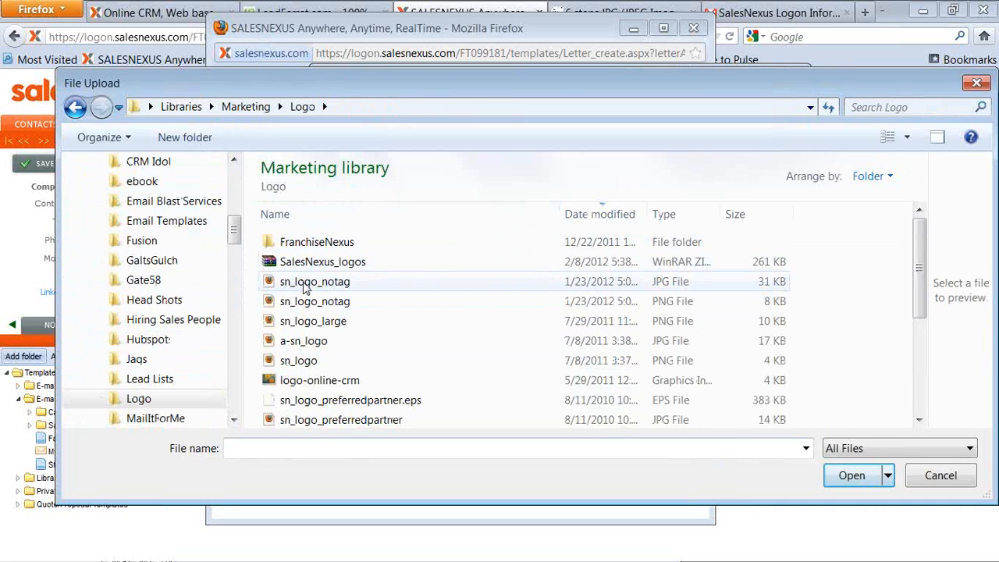
left_click(309, 343)
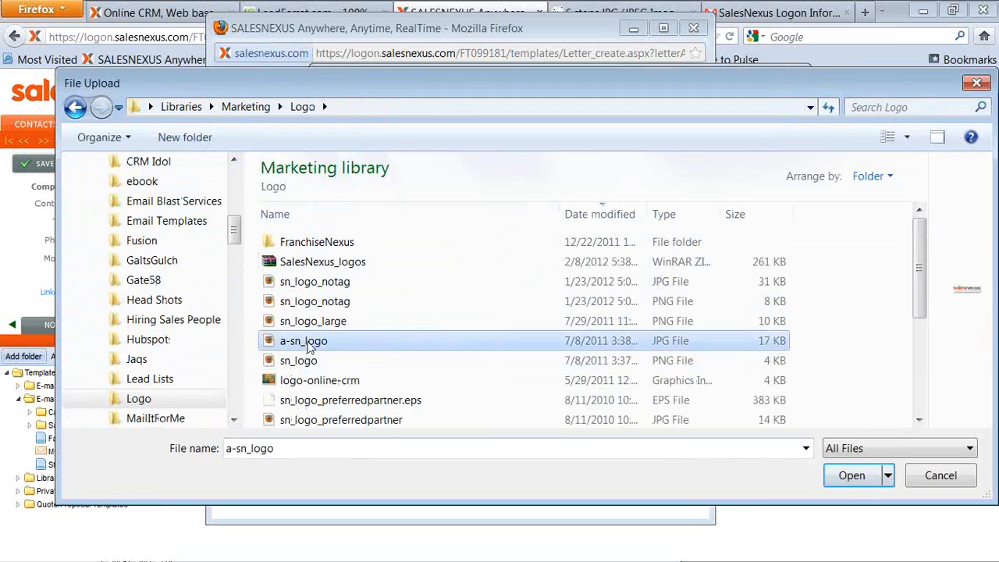
double_click(309, 343)
left_click(564, 384)
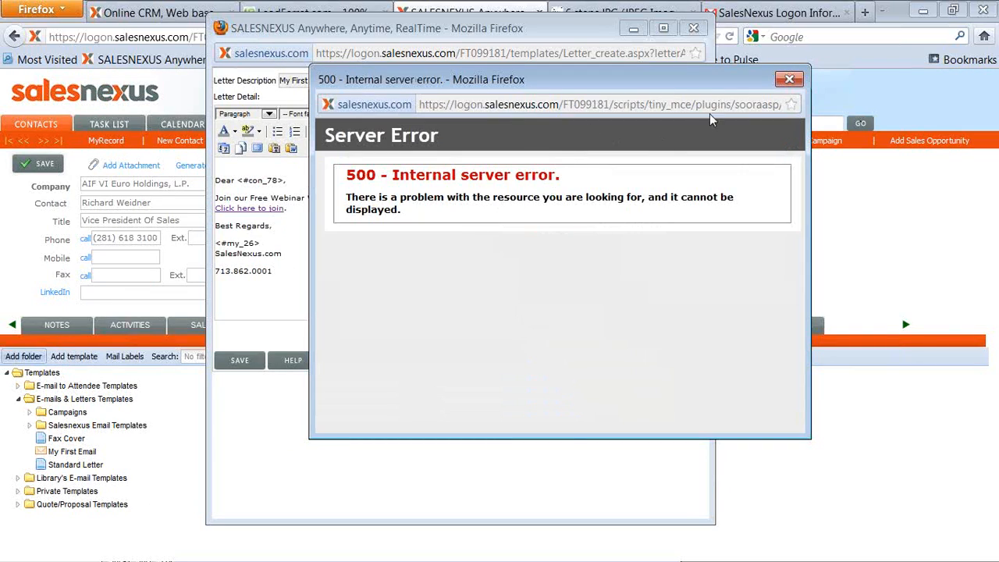
left_click(789, 78)
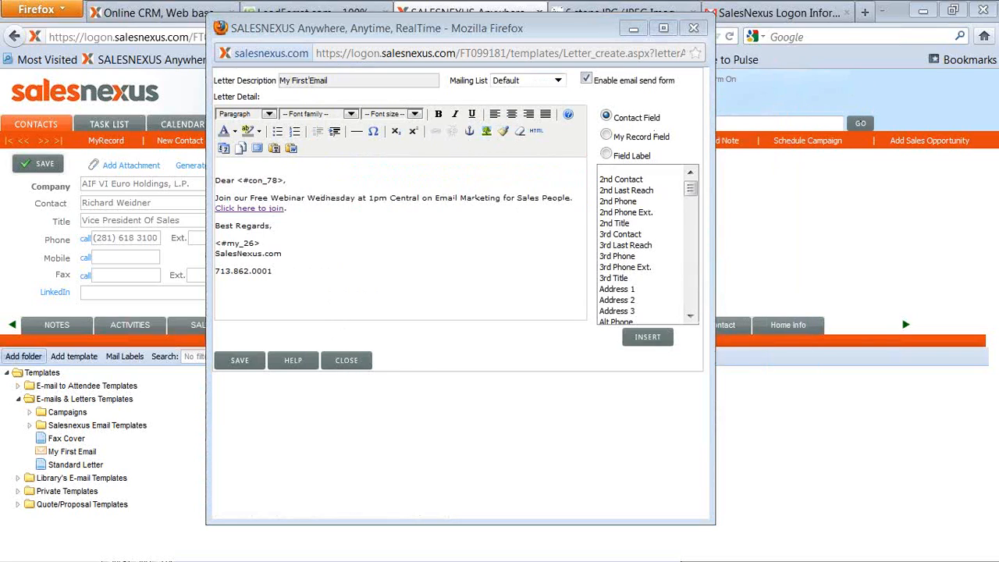
Upload the sn_logo_notag image and insert it at the top of the template without an image description.
left_click(486, 131)
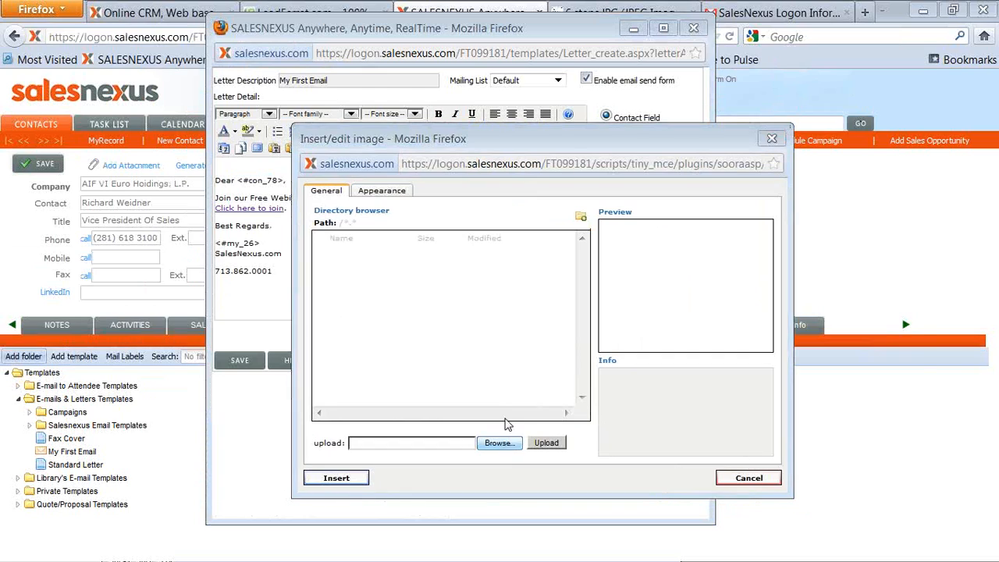
left_click(498, 443)
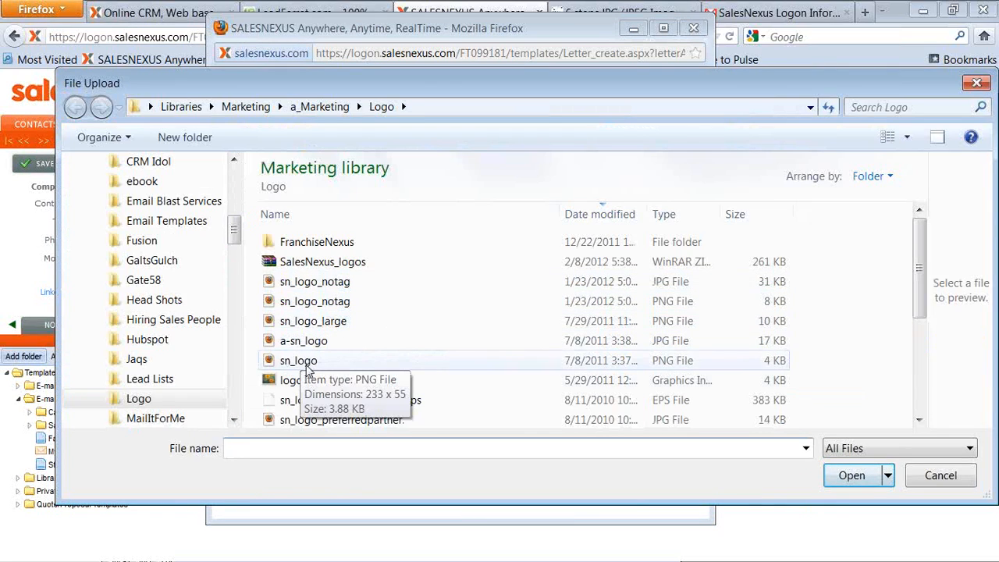
double_click(324, 282)
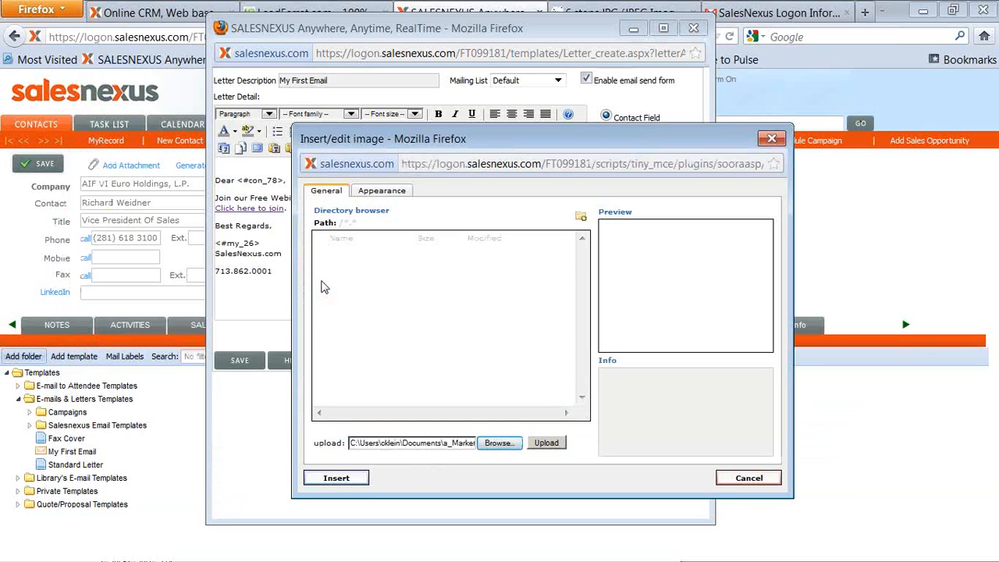
left_click(546, 443)
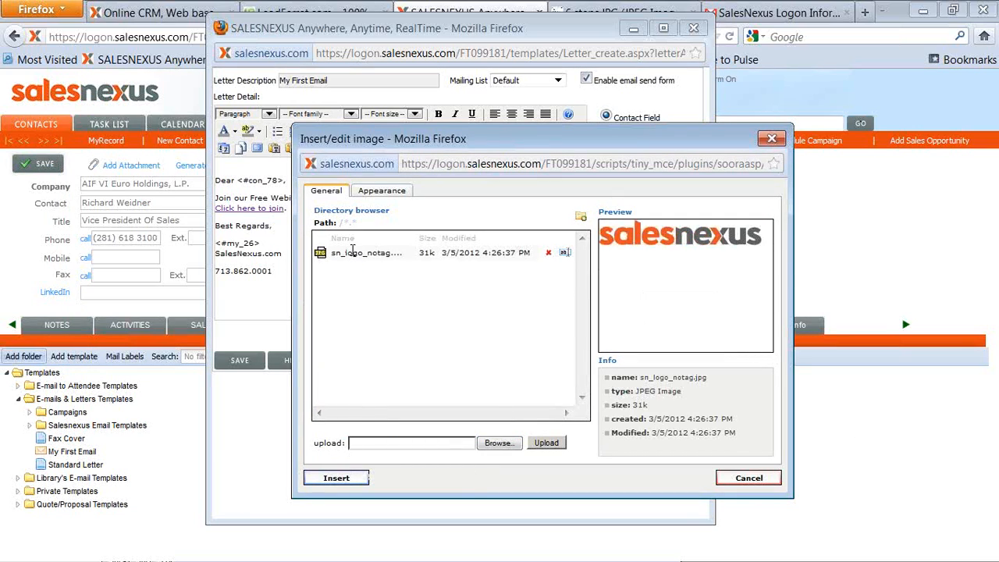
left_click(353, 478)
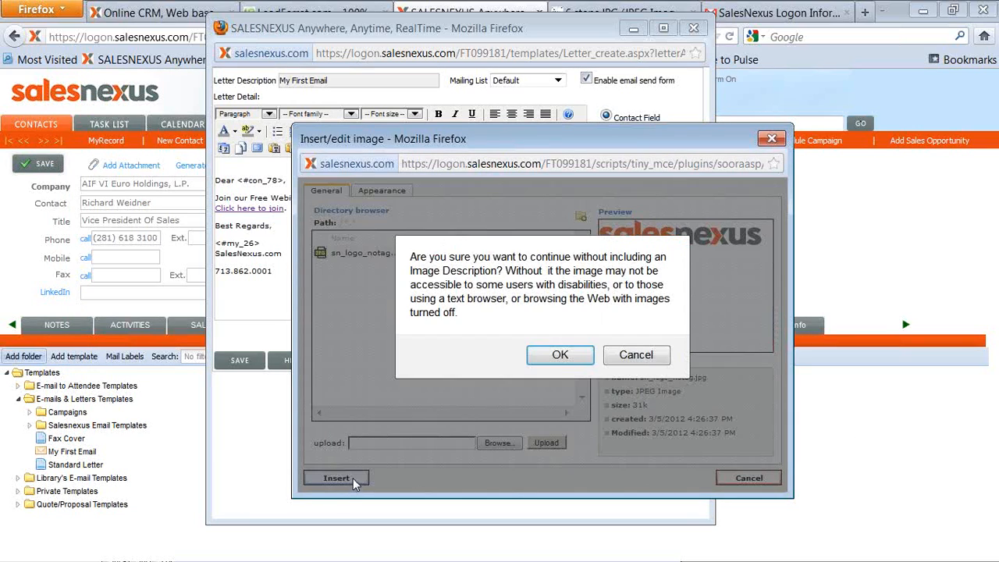
left_click(560, 354)
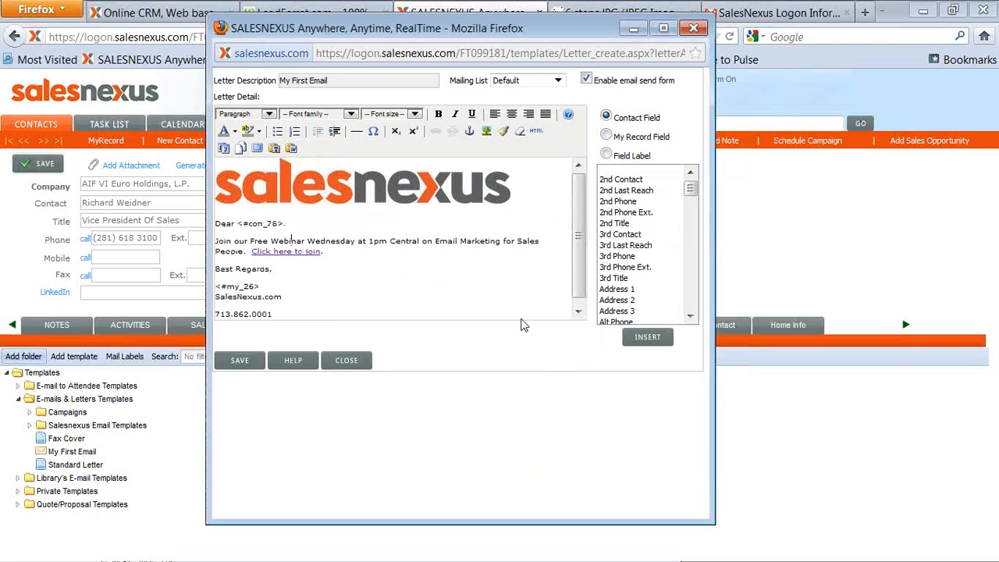
left_click(474, 192)
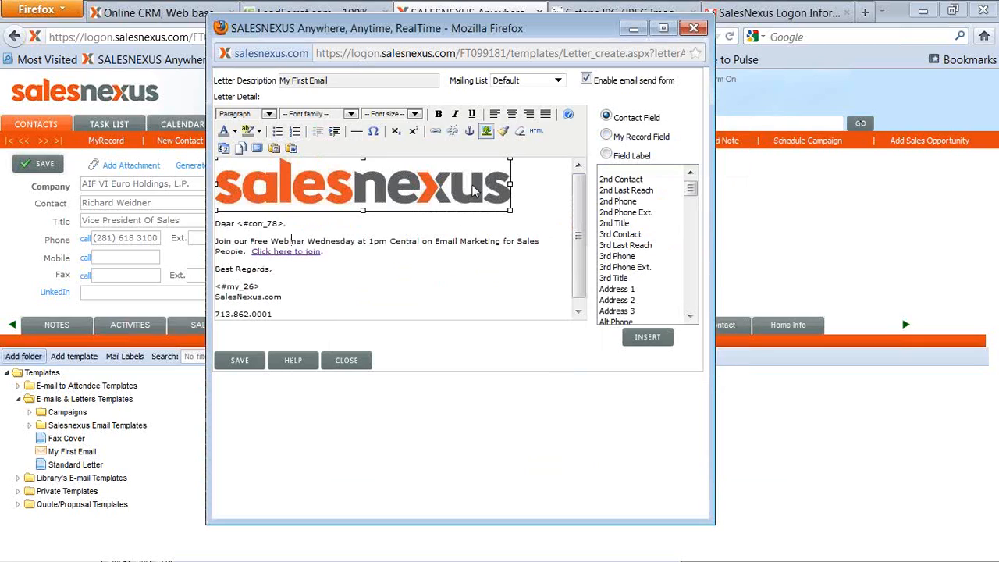
left_click(487, 133)
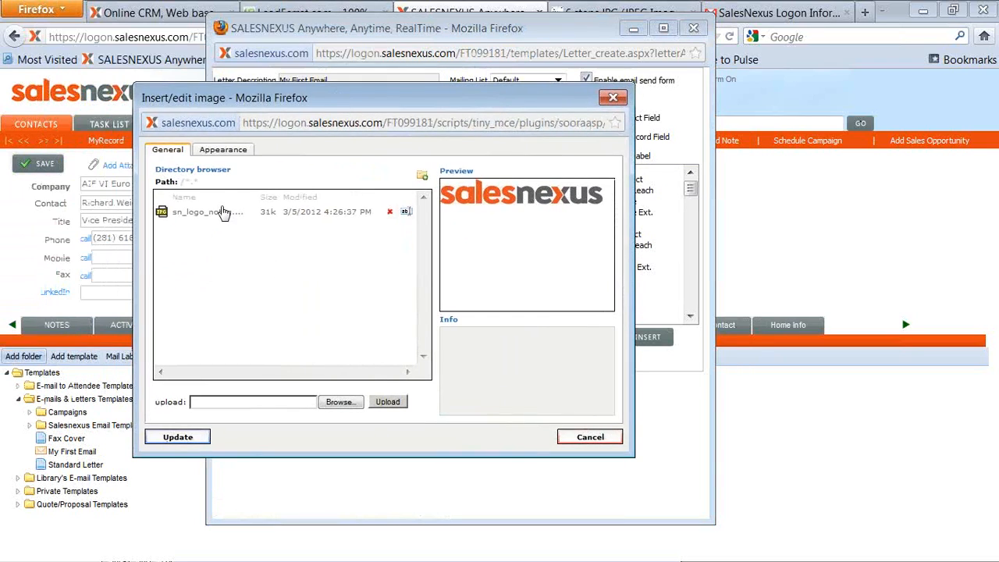
left_click(223, 149)
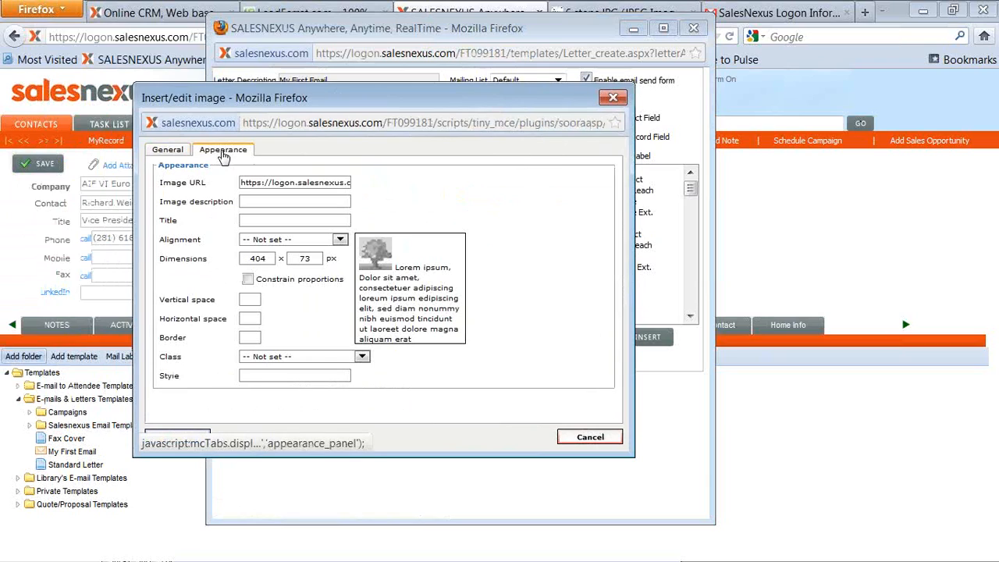
left_click_drag(275, 260, 240, 261)
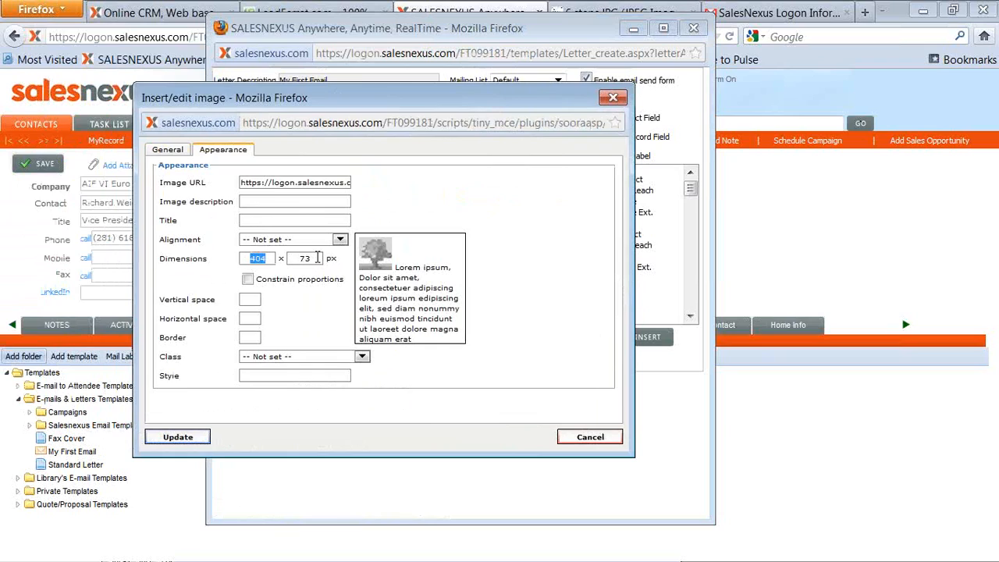
left_click(339, 240)
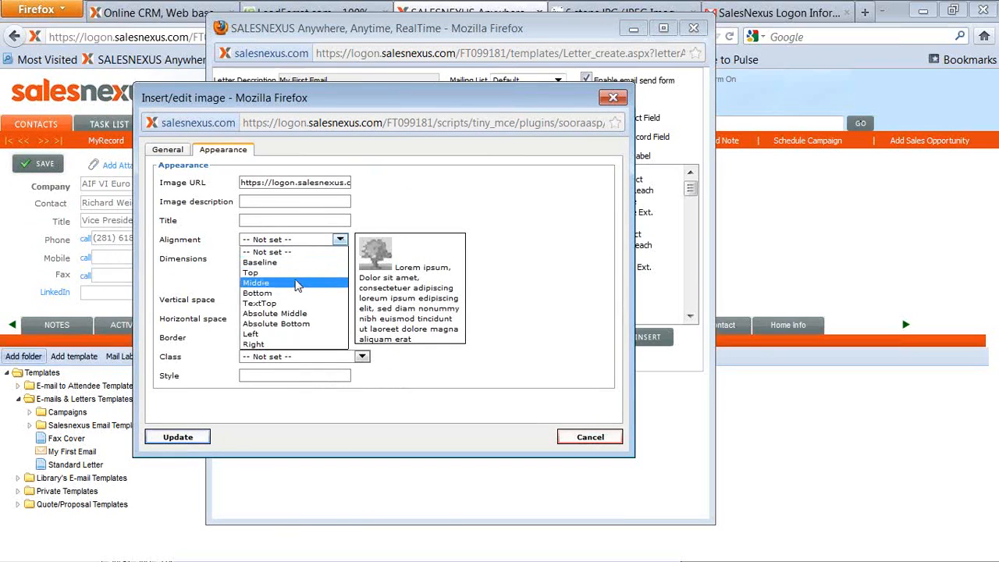
left_click(445, 204)
left_click(591, 437)
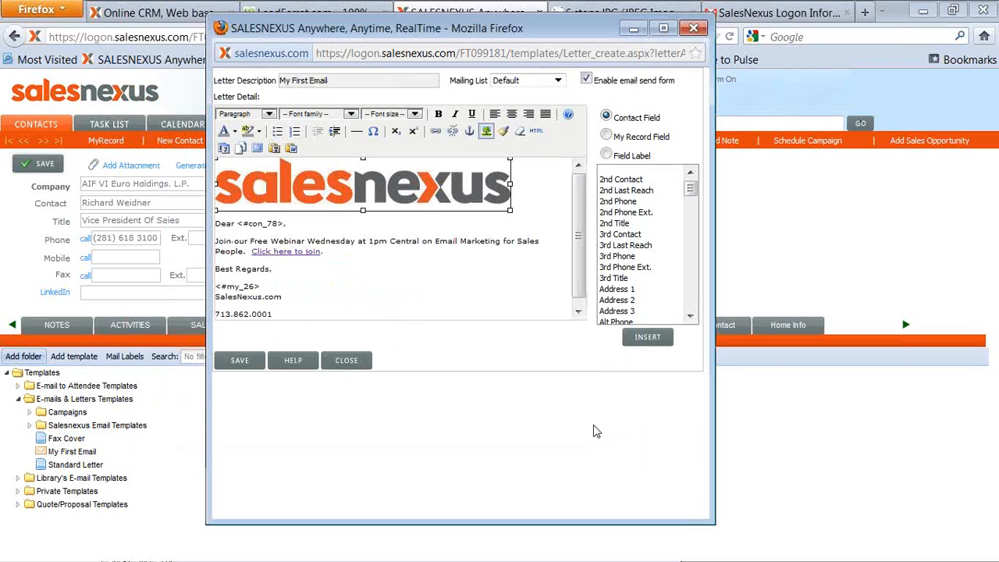
Save the My First Email template and close its editor window.
left_click(239, 361)
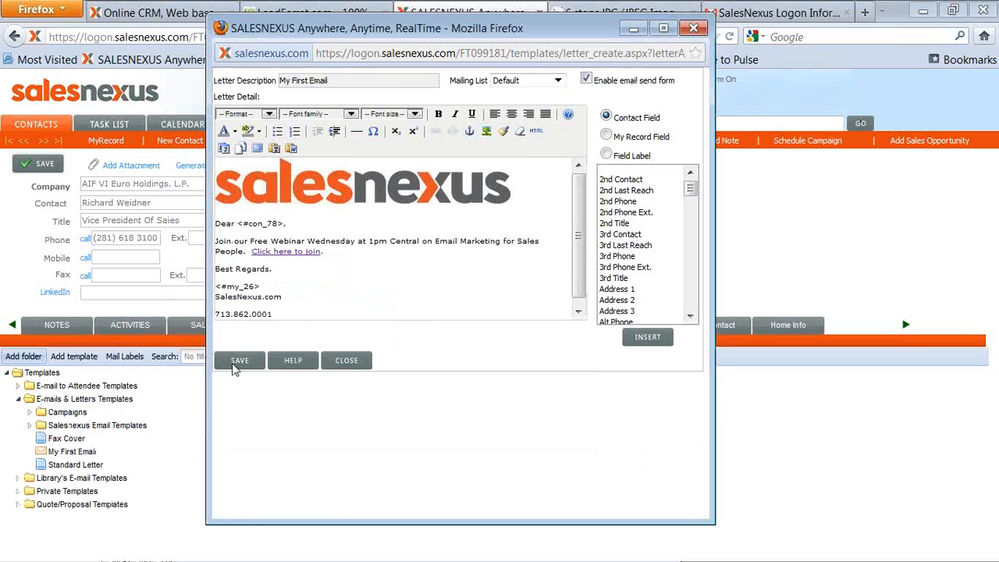
left_click(693, 29)
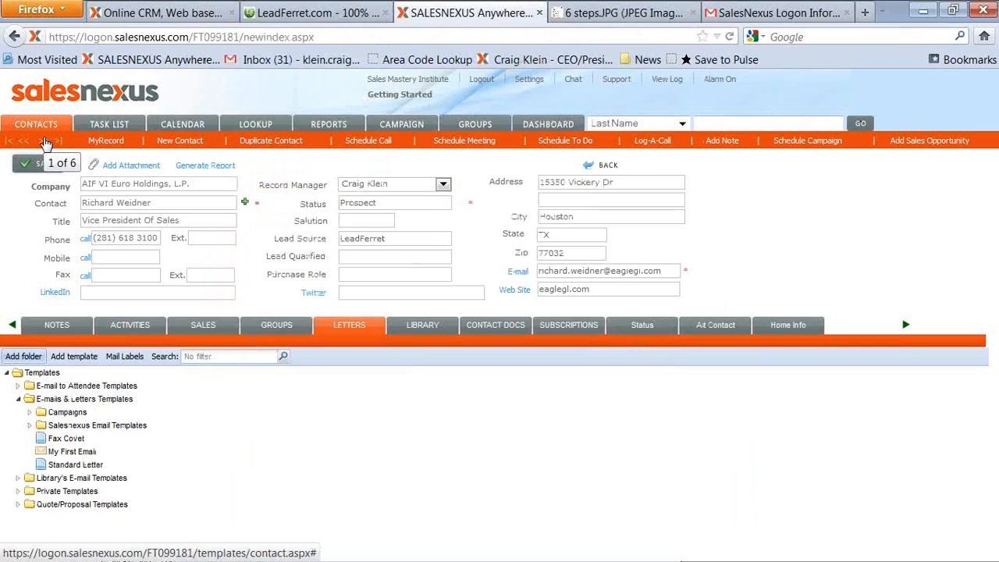
Open My First Email for sending to the current lookup with subject "Free Email Marketing Webinar for Sales People".
left_click(69, 455)
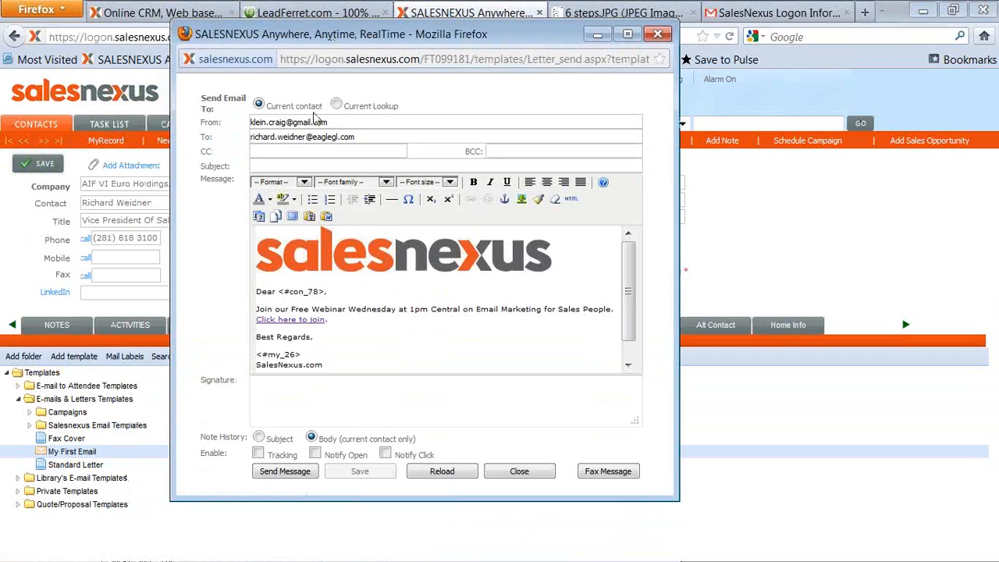
left_click(337, 107)
left_click(331, 168)
type("Fee")
key("BackSpace")
key("BackSpace")
type("ree Email")
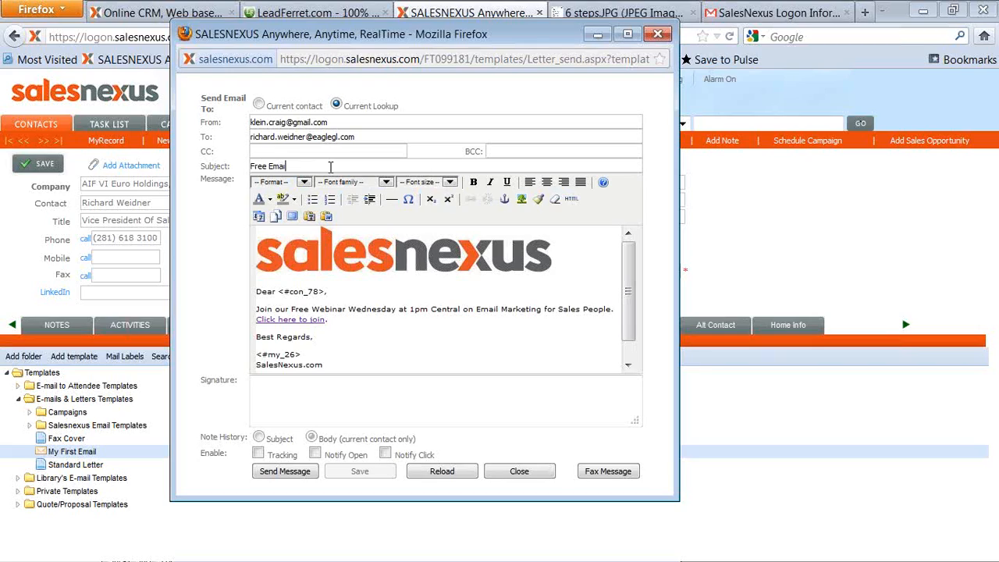
type(" Marketin")
key("BackSpace")
key("BackSpace")
key("BackSpace")
key("BackSpace")
key("BackSpace")
key("BackSpace")
type("rketing Webinar for Sales")
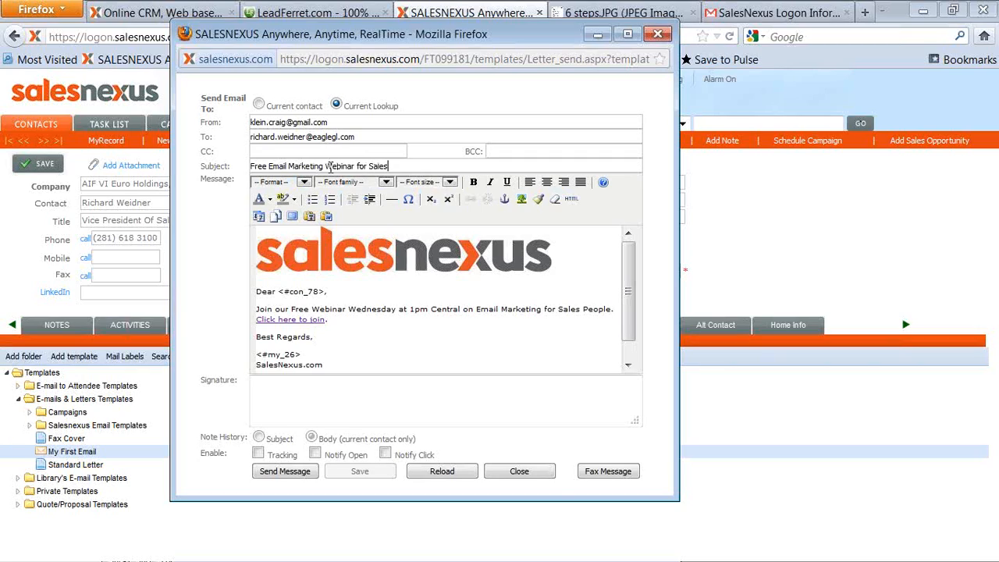
type(" People")
Enable tracking and send the email to all contacts in the current lookup.
left_click(259, 455)
left_click(283, 473)
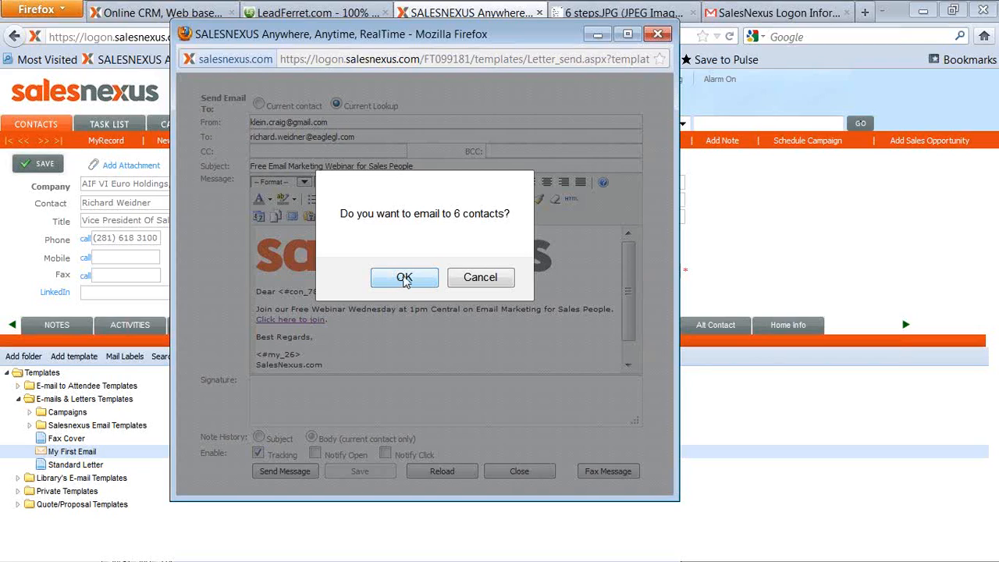
left_click(404, 278)
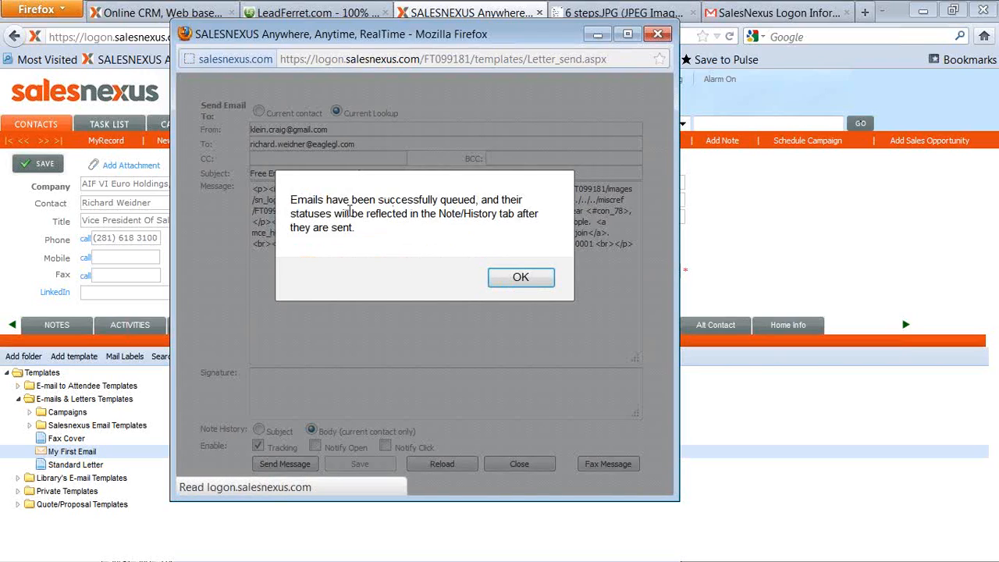
left_click(525, 281)
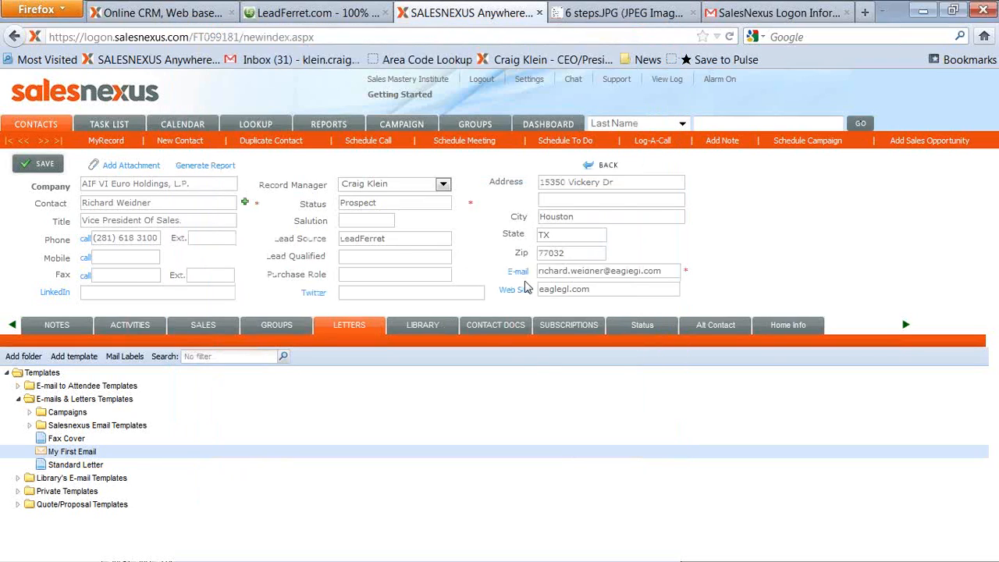